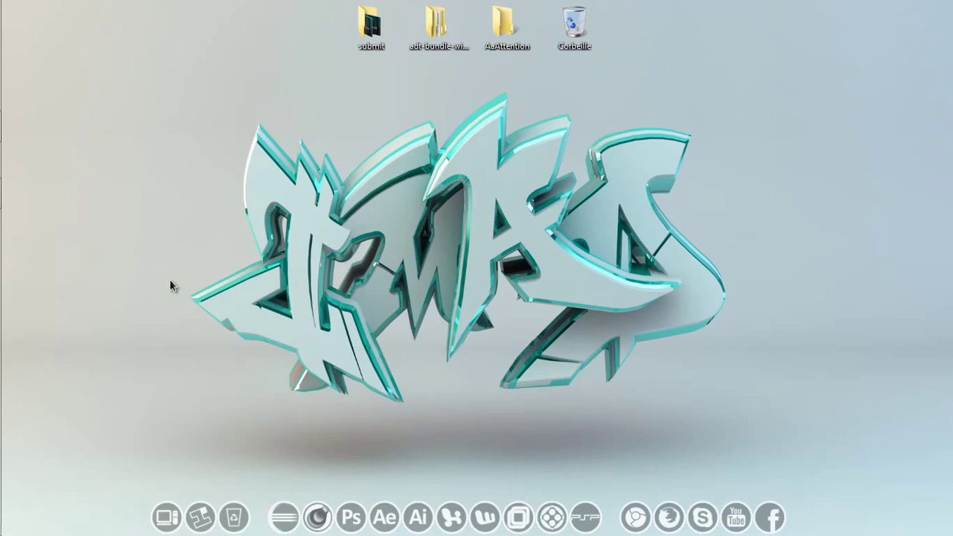
Step: Preview the image tut0040 (2) from the 1.walllpapers folder, then close the preview
mouse_move(3, 224)
click(21, 127)
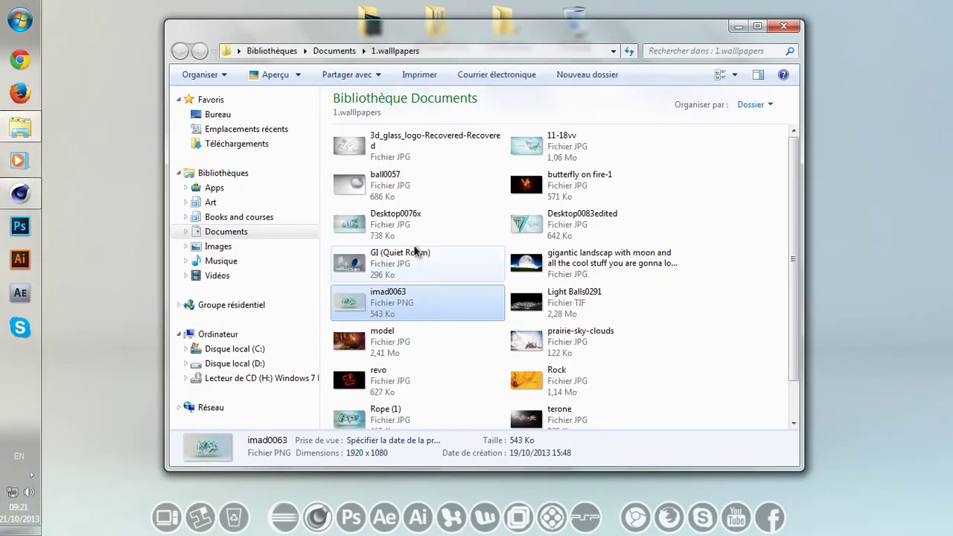
drag(787, 201, 800, 277)
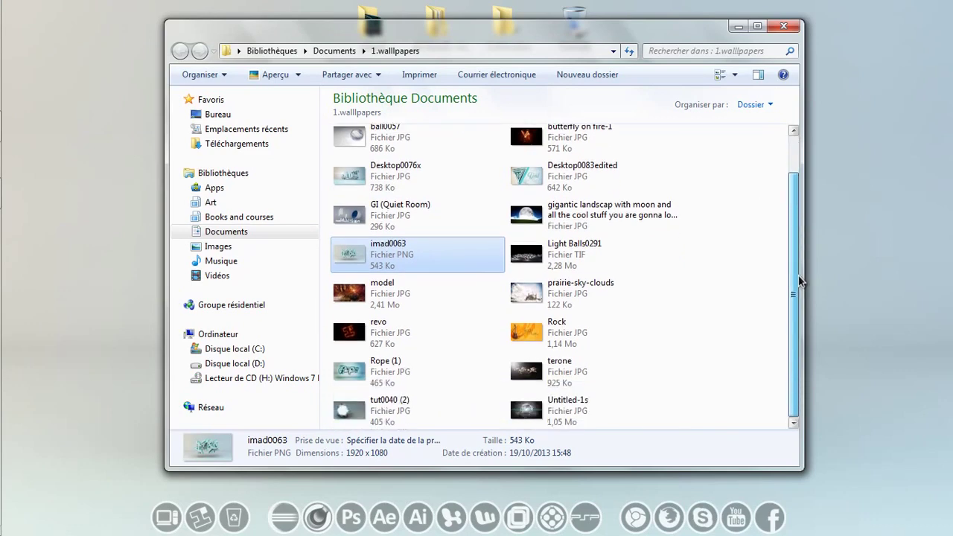
click(421, 410)
double_click(422, 410)
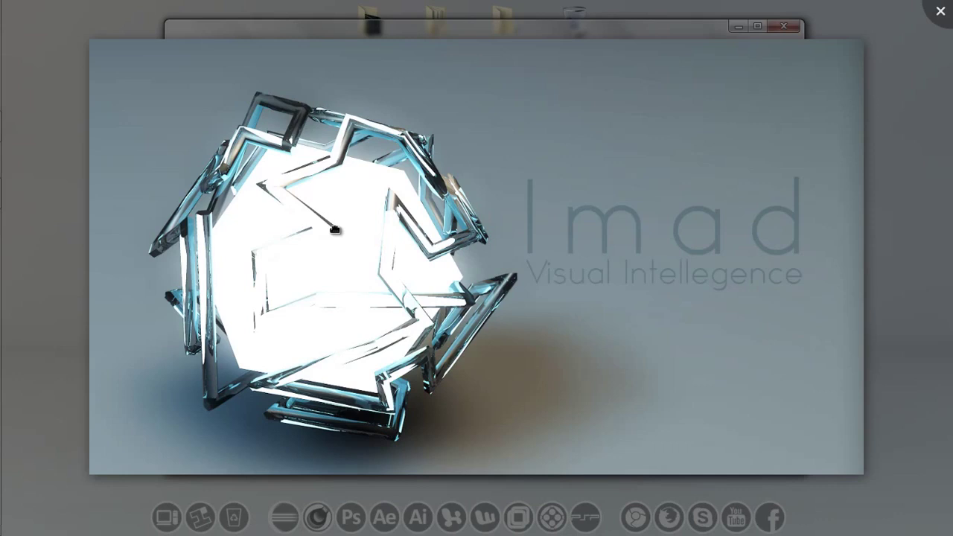
key(Escape)
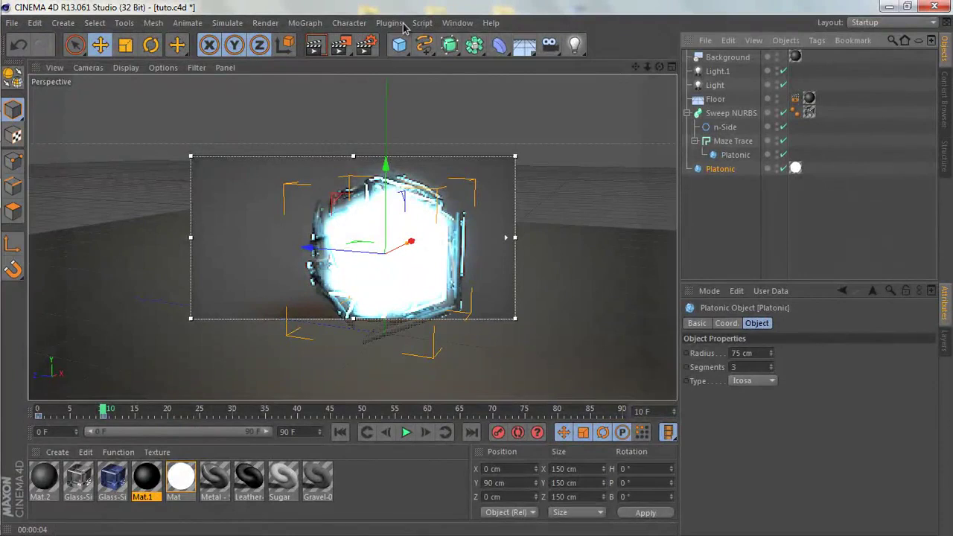
Step: Switch to CINEMA 4D and check the installed plugins for Ct-maze-trace-master
click(399, 23)
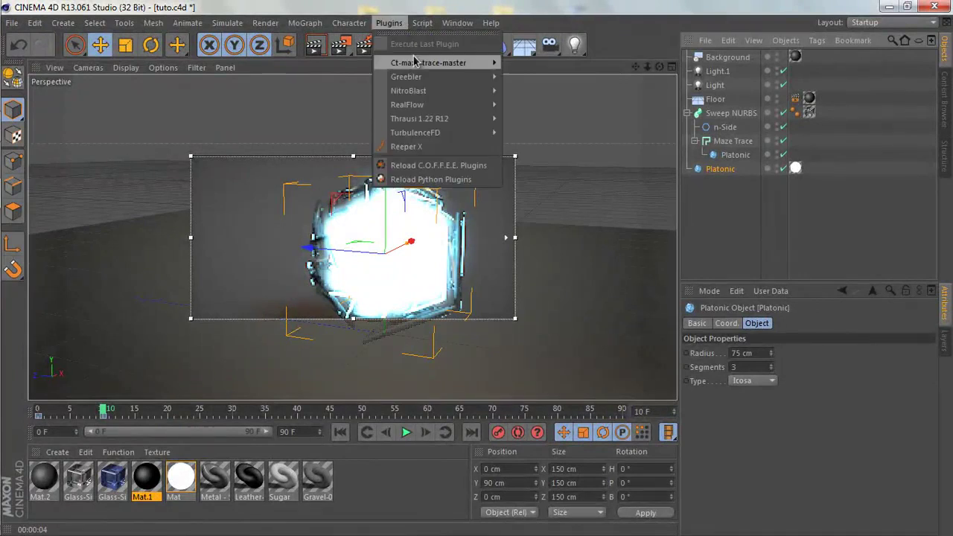
mouse_move(419, 62)
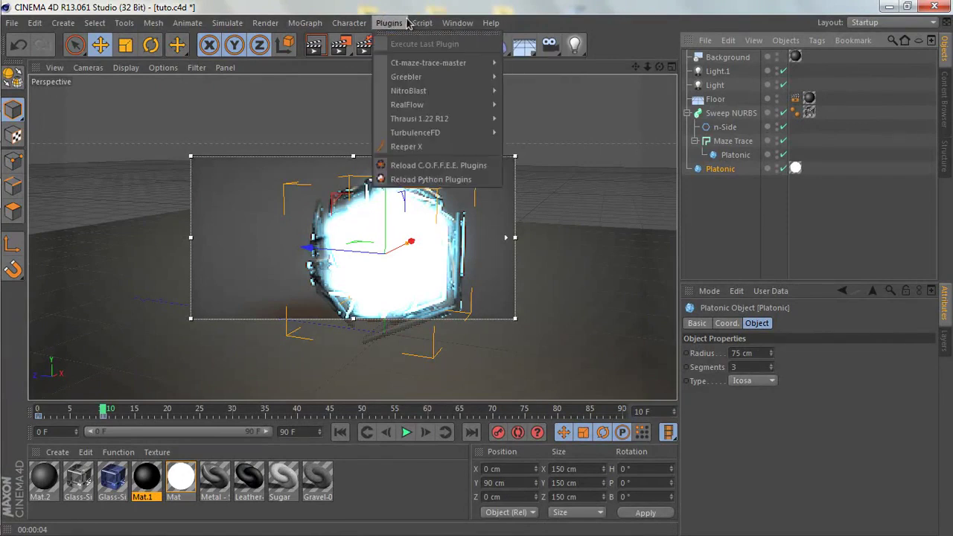
click(363, 7)
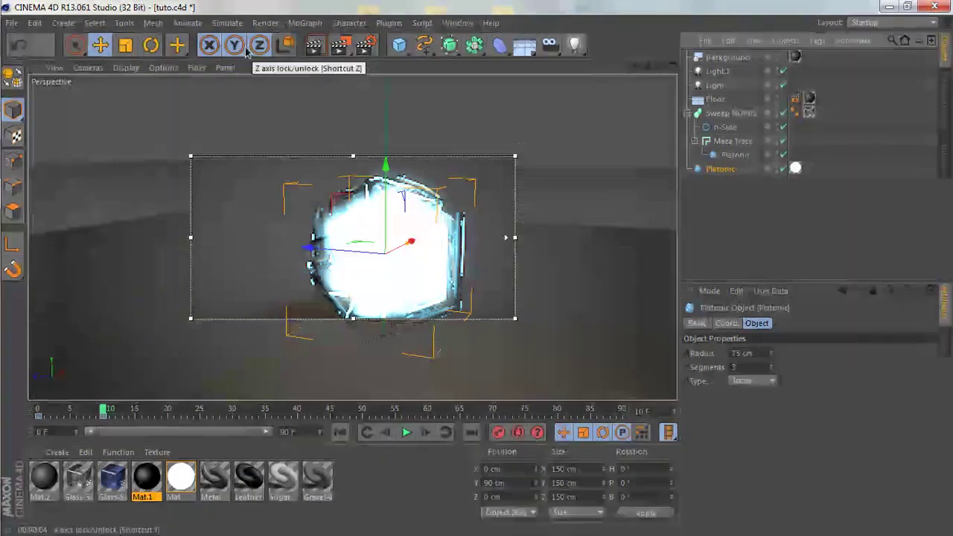
Step: Start a new project and add a Platonic primitive to the scene
click(19, 27)
click(25, 43)
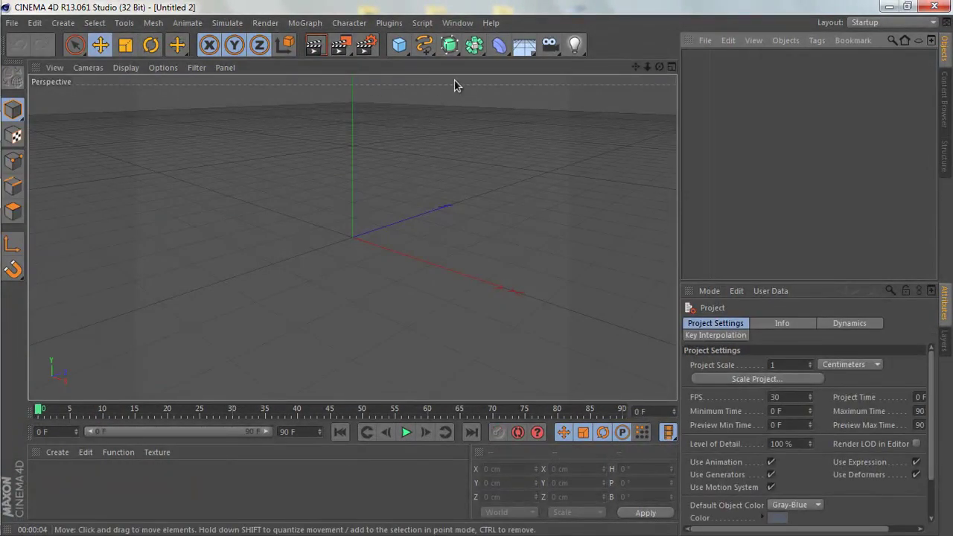
click(399, 45)
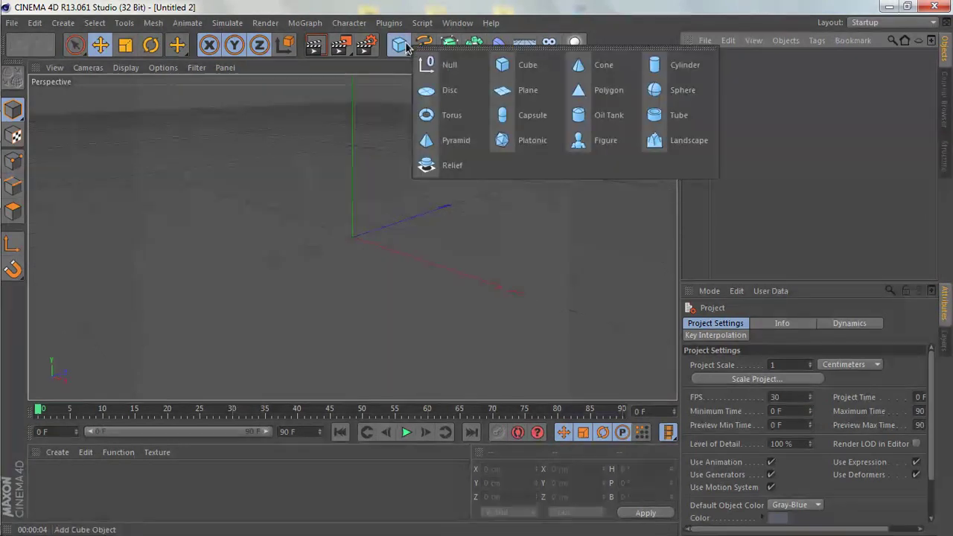
click(521, 145)
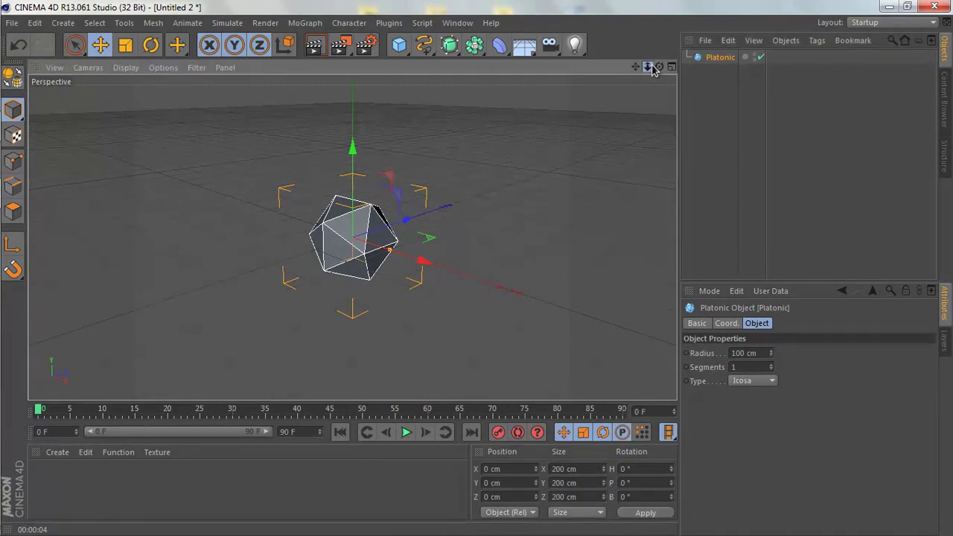
Step: Set the Platonic's segments to 3
drag(648, 67, 477, 271)
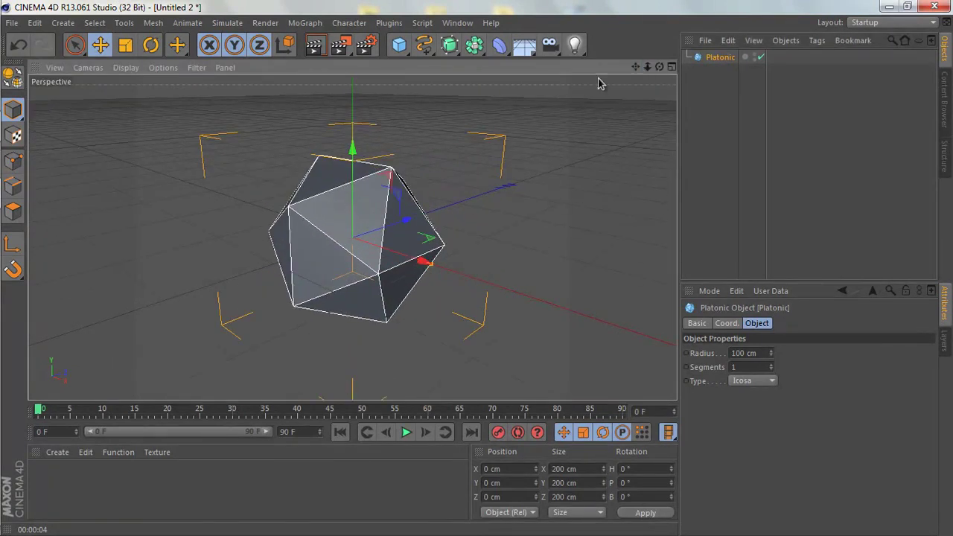
double_click(753, 364)
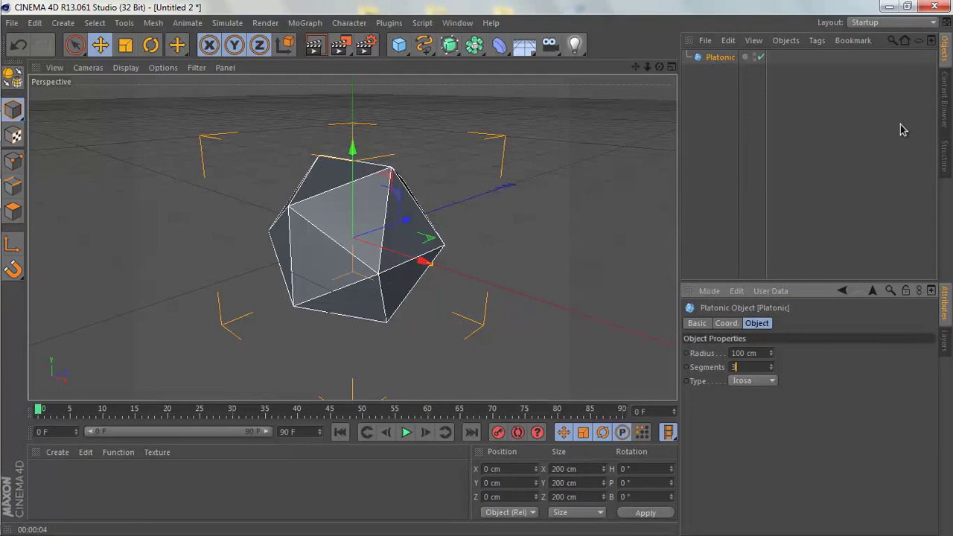
key(Return)
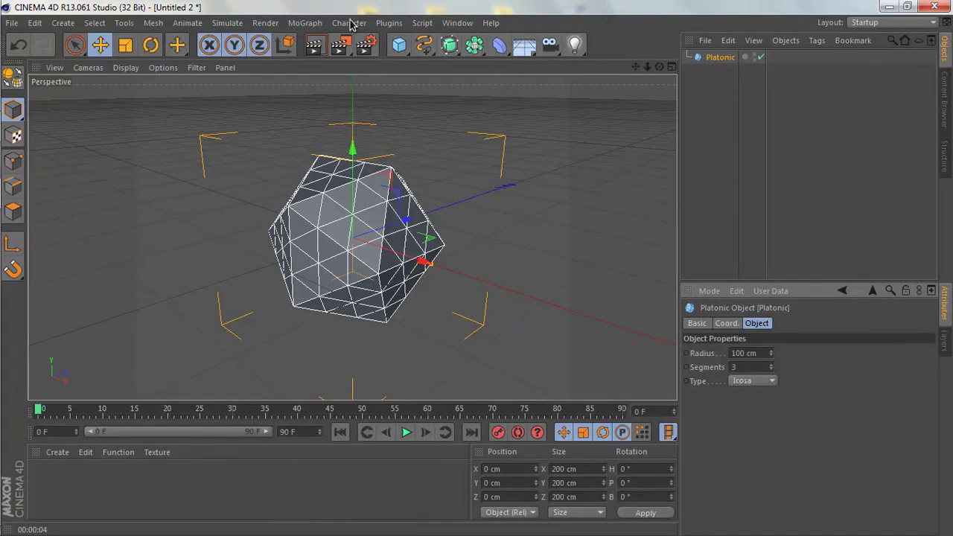
Step: Add a Maze Trace object from the Ct-maze-trace-master plugin and make the Platonic its child
click(306, 24)
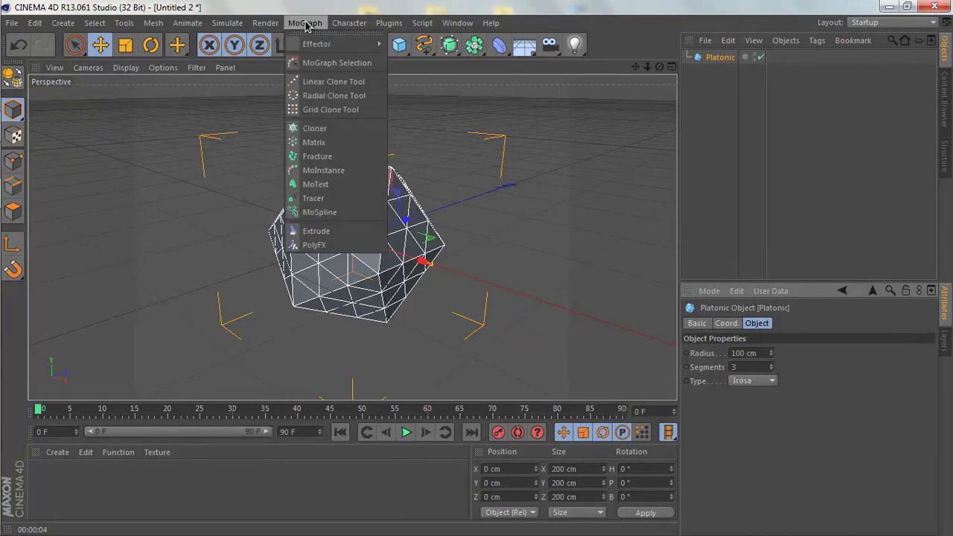
mouse_move(385, 23)
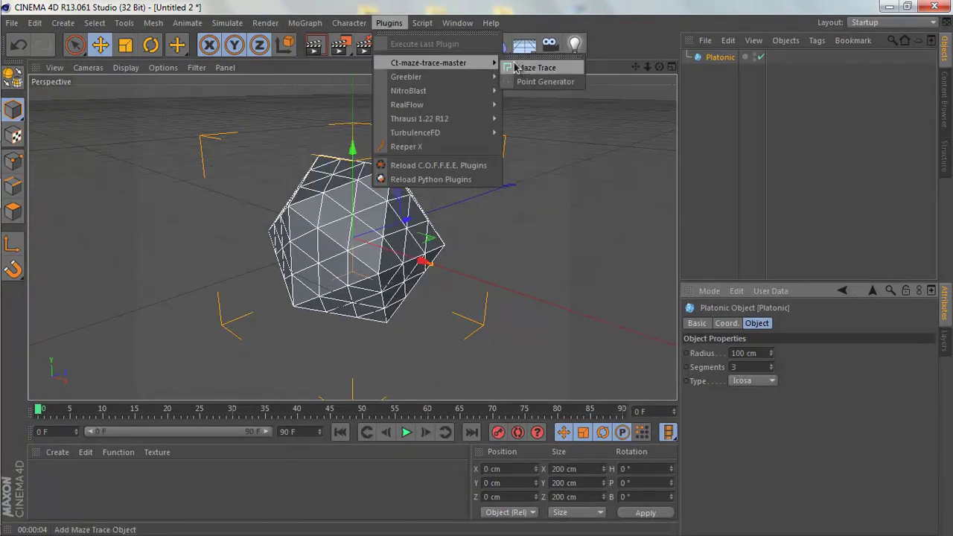
click(534, 68)
drag(712, 74, 720, 59)
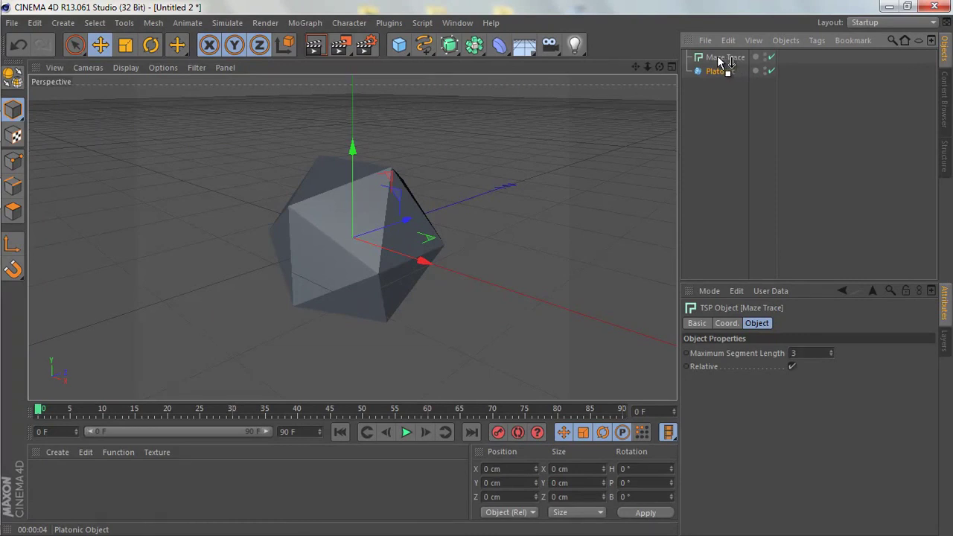
drag(718, 57, 717, 57)
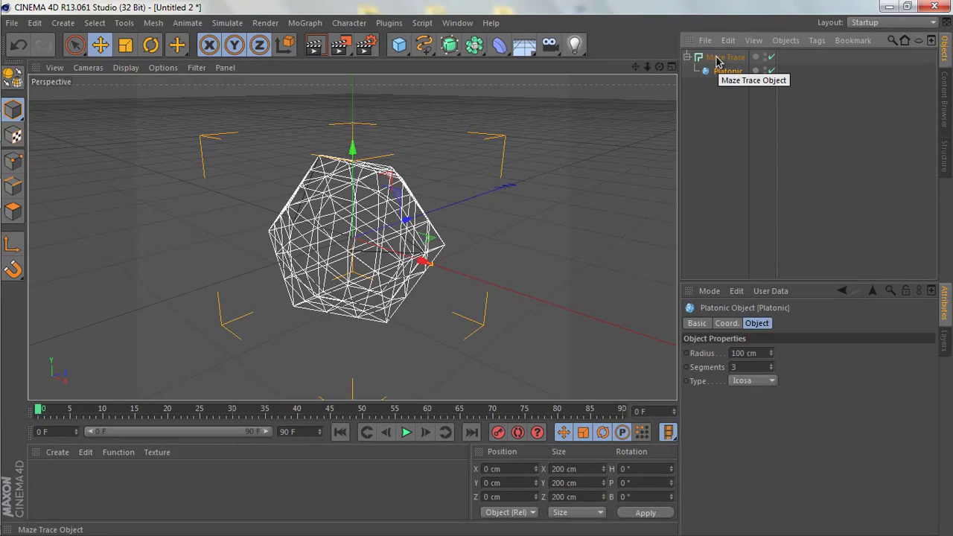
click(718, 59)
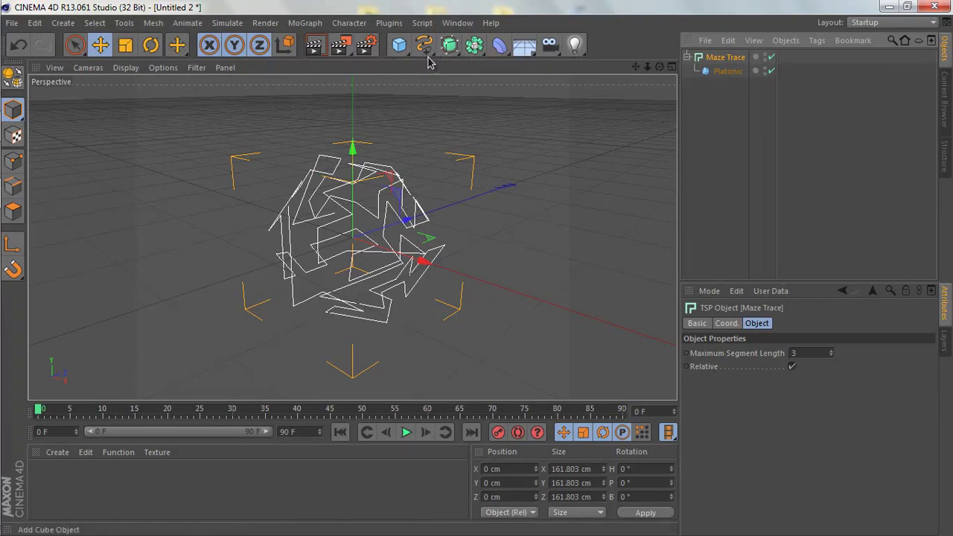
Step: Add a second Platonic primitive outside the Maze Trace object
click(730, 73)
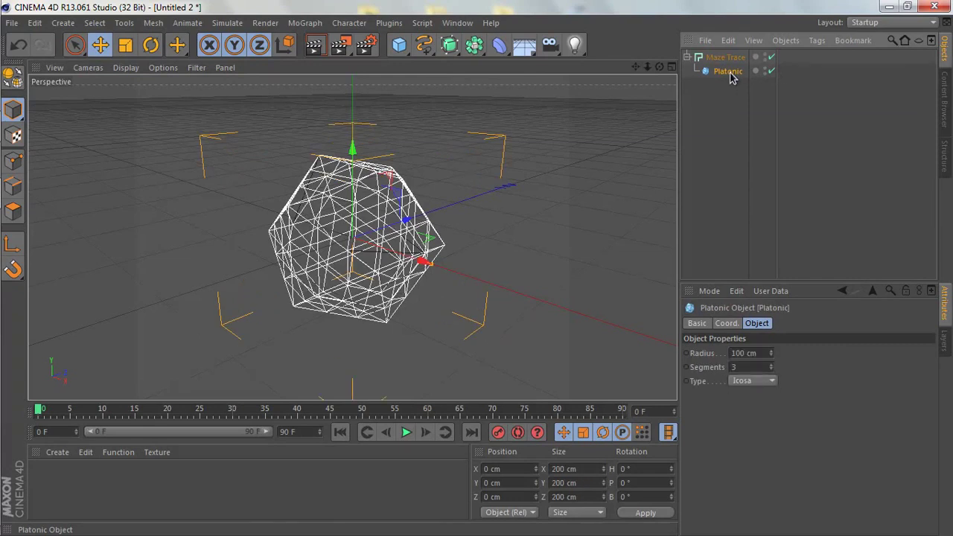
click(401, 46)
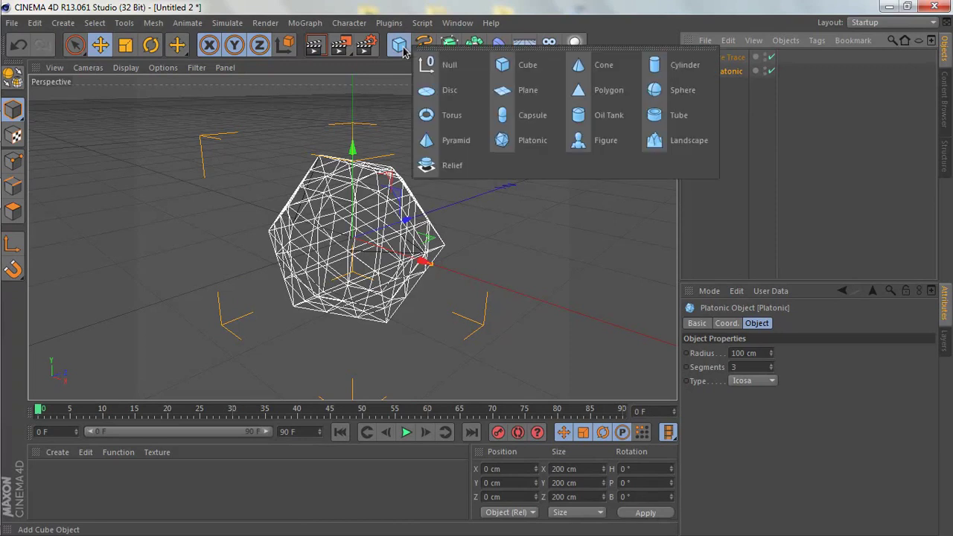
click(509, 141)
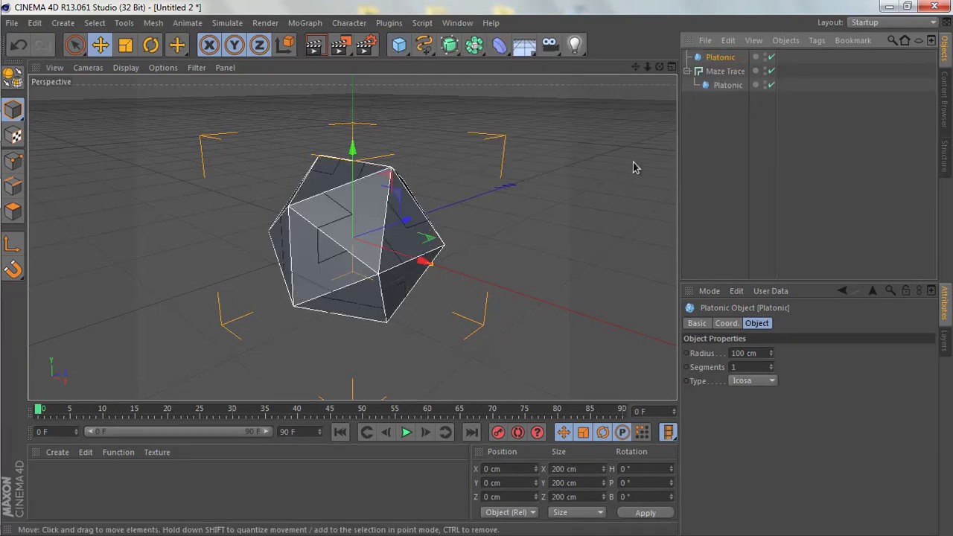
Step: Try a radius of 75 cm on the Platonic nested under Maze Trace
click(724, 85)
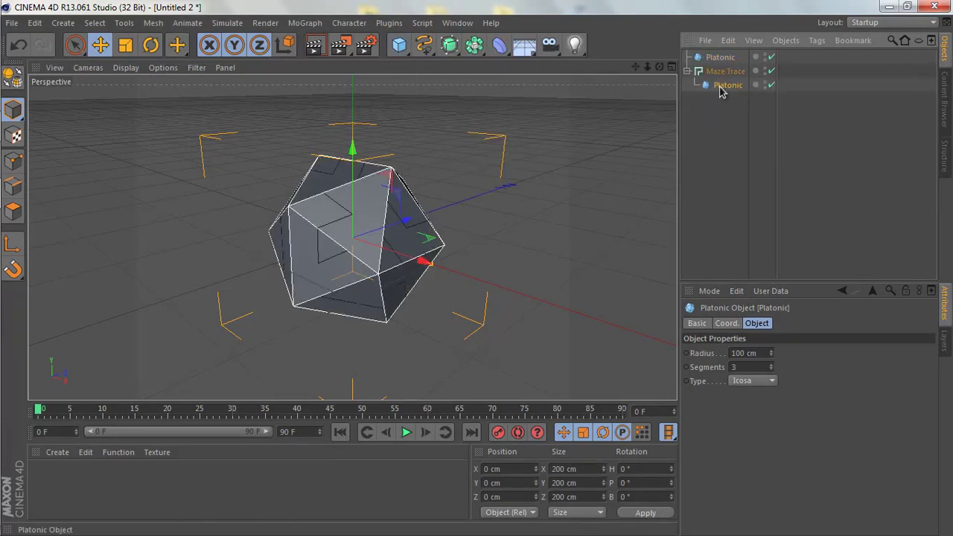
double_click(746, 354)
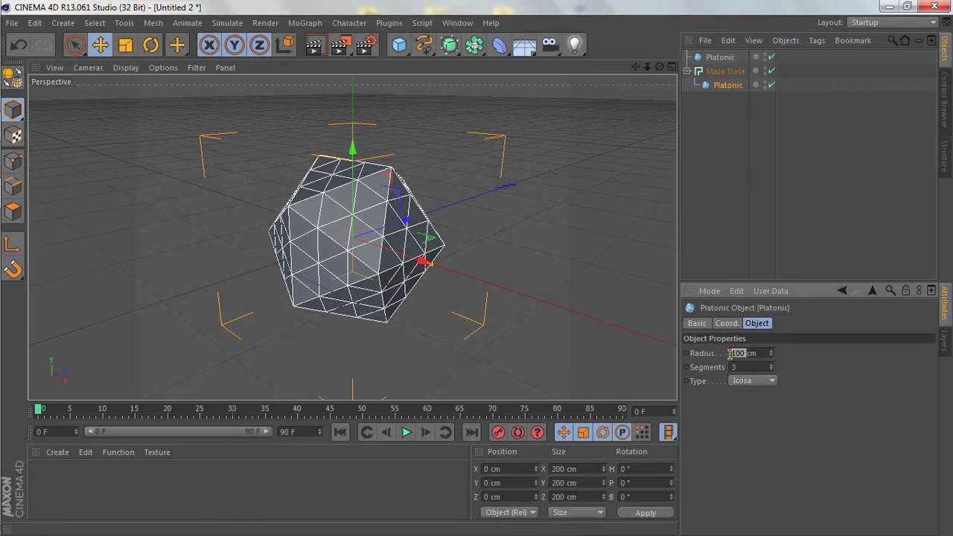
text(75)
key(Tab)
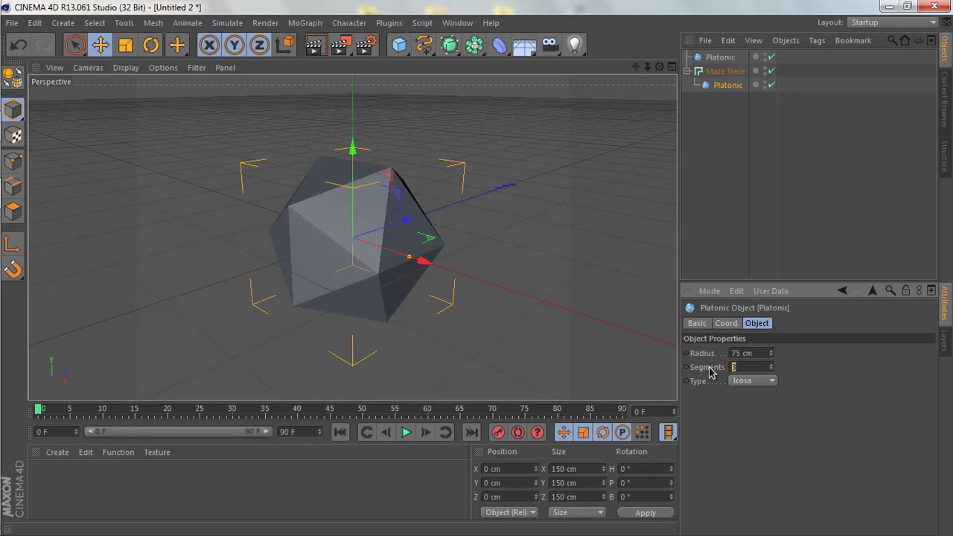
key(Return)
click(719, 57)
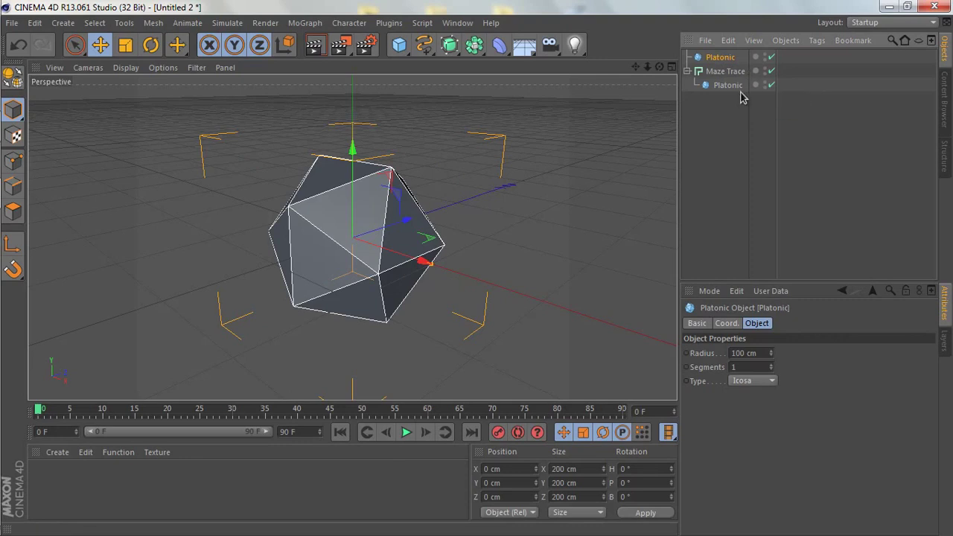
click(730, 85)
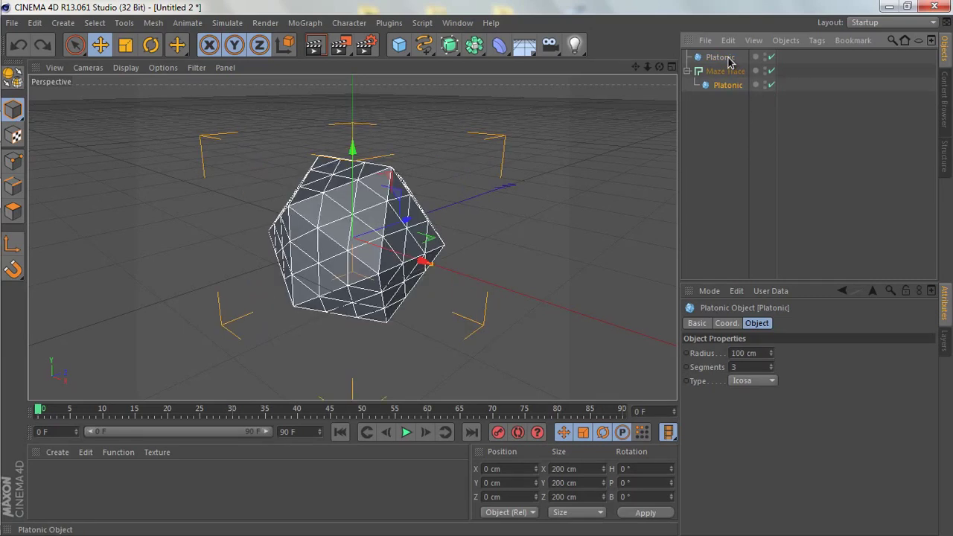
Step: Set the standalone Platonic's radius to 75 cm and its segments to 3
click(728, 60)
double_click(744, 354)
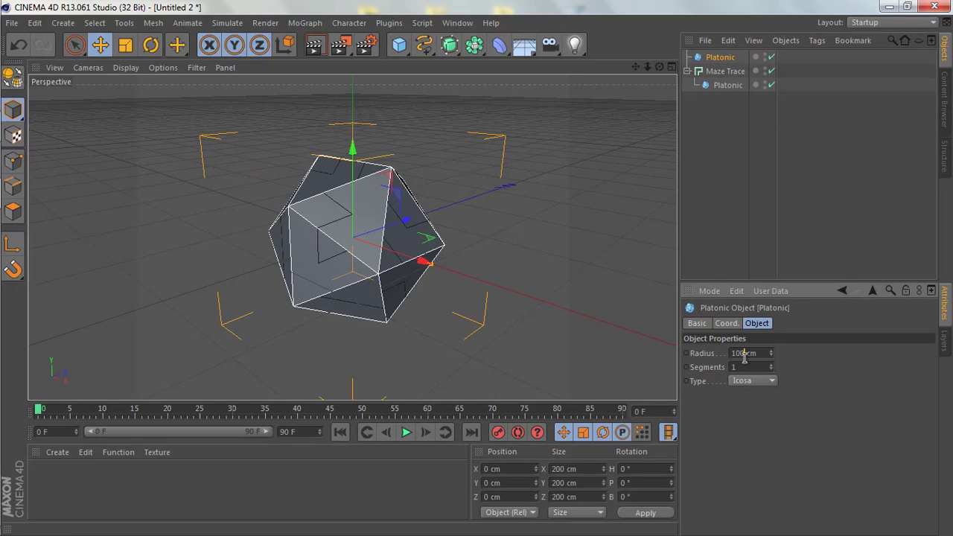
text(75)
key(Tab)
key(Return)
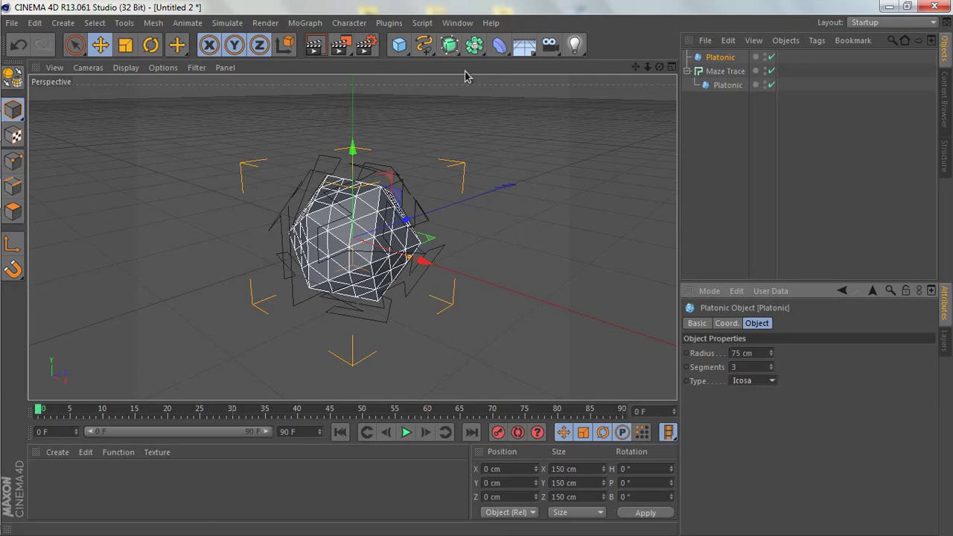
Step: Add an n-Side spline, set its radius to 5 cm and change its number of sides
click(424, 54)
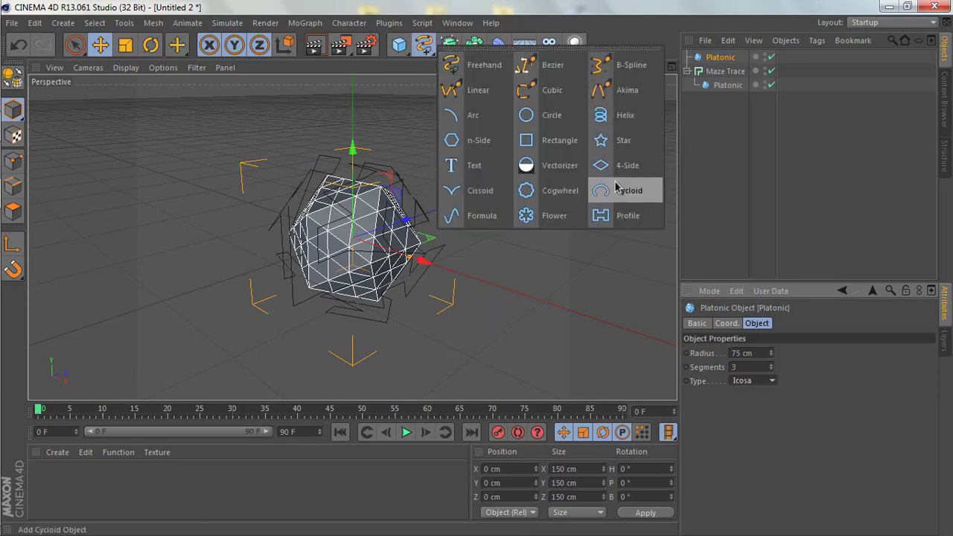
click(476, 143)
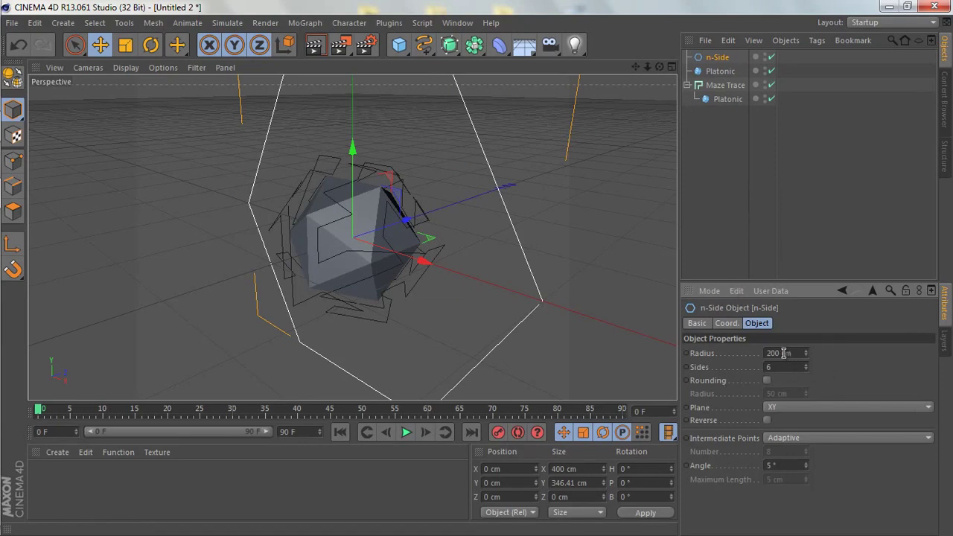
drag(777, 353, 750, 356)
text(5)
drag(779, 367, 767, 367)
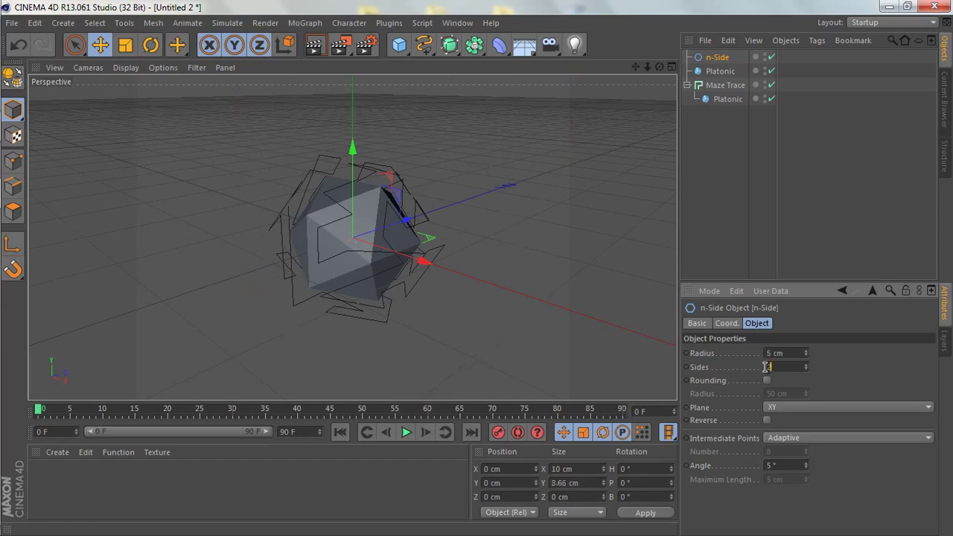
text(2)
click(822, 351)
Step: Move the standalone Platonic below Maze Trace and add a Sweep NURBS with the n-Side and Maze Trace as its children
drag(719, 72, 721, 119)
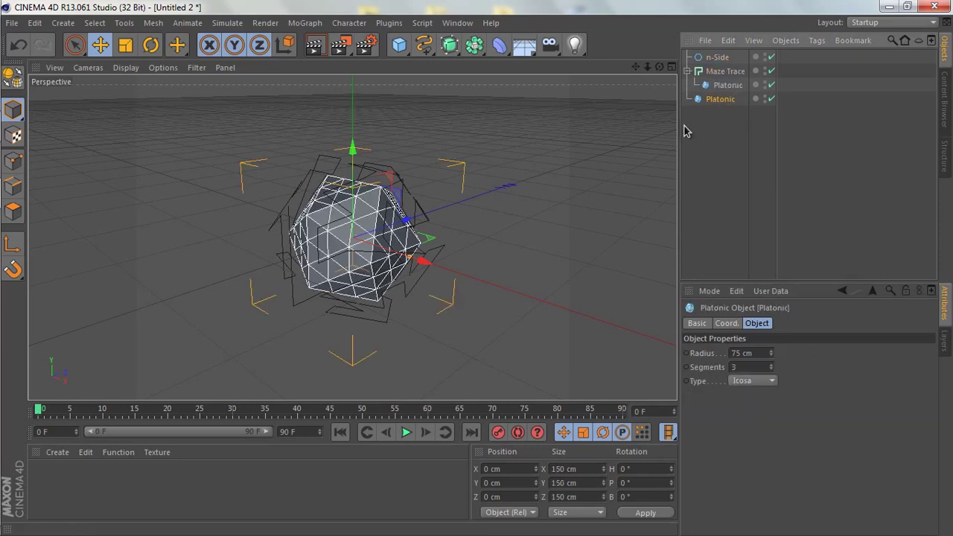
click(451, 46)
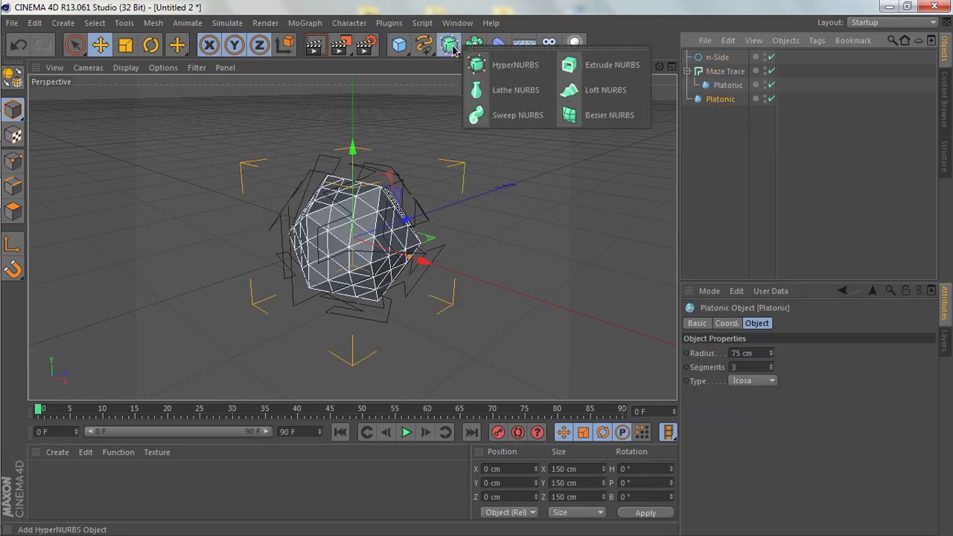
click(515, 116)
mouse_move(810, 70)
mouse_down()
mouse_move(741, 87)
mouse_move(707, 88)
mouse_move(702, 78)
mouse_move(709, 84)
mouse_up()
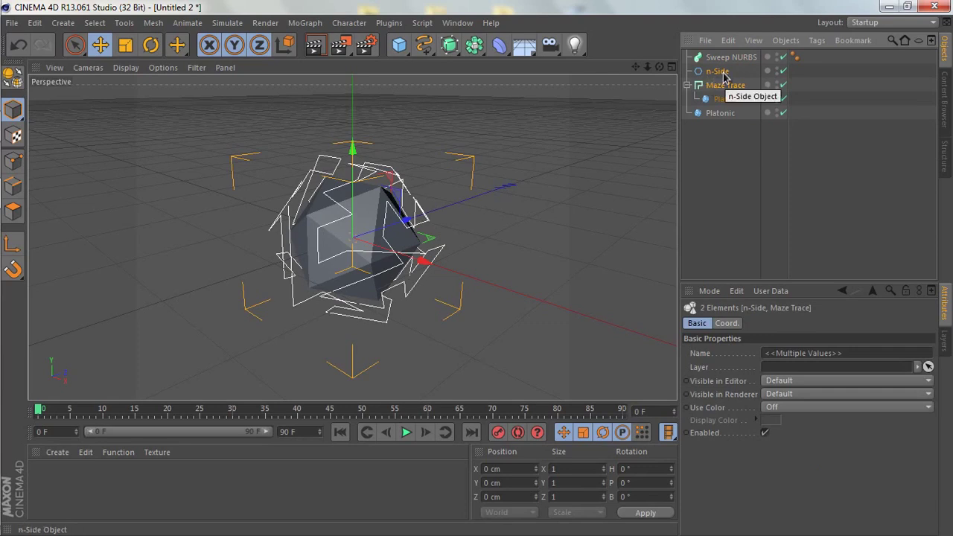
drag(723, 56, 723, 57)
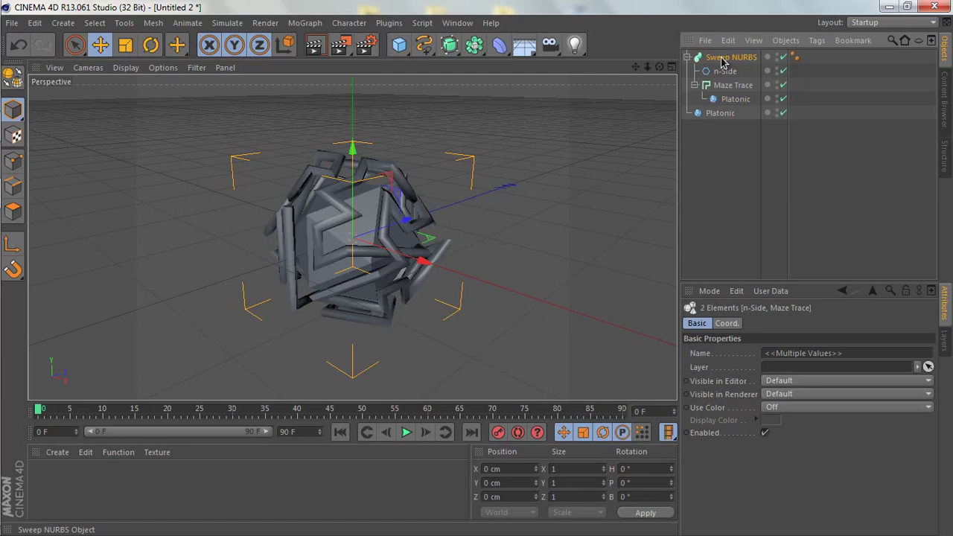
Step: Group the Sweep NURBS hierarchy and the standalone Platonic under a Null and expand it
click(720, 59)
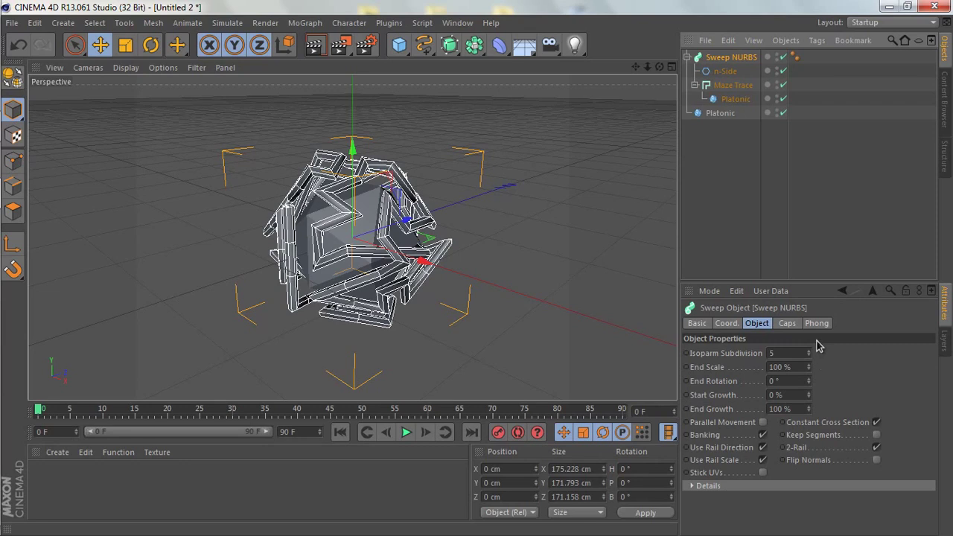
drag(722, 167, 700, 30)
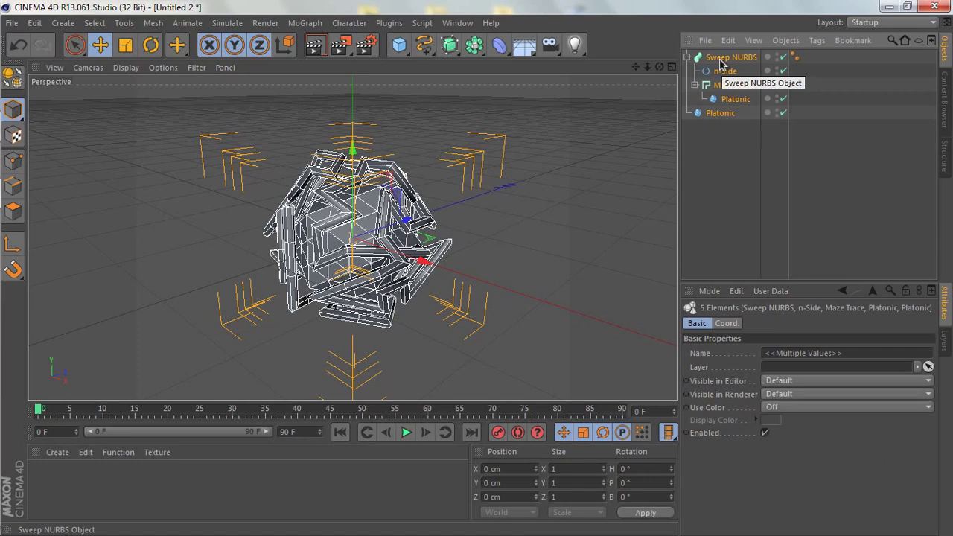
key(alt+g)
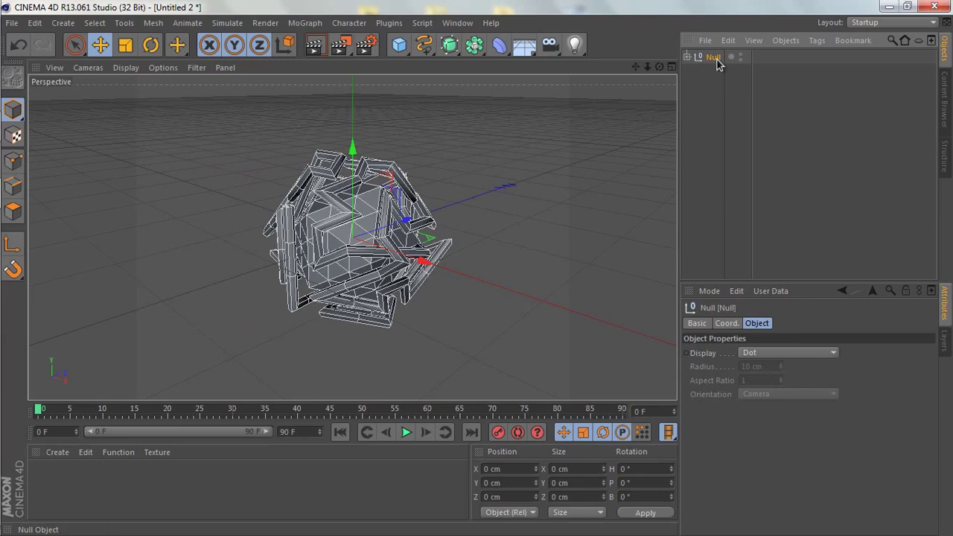
double_click(716, 59)
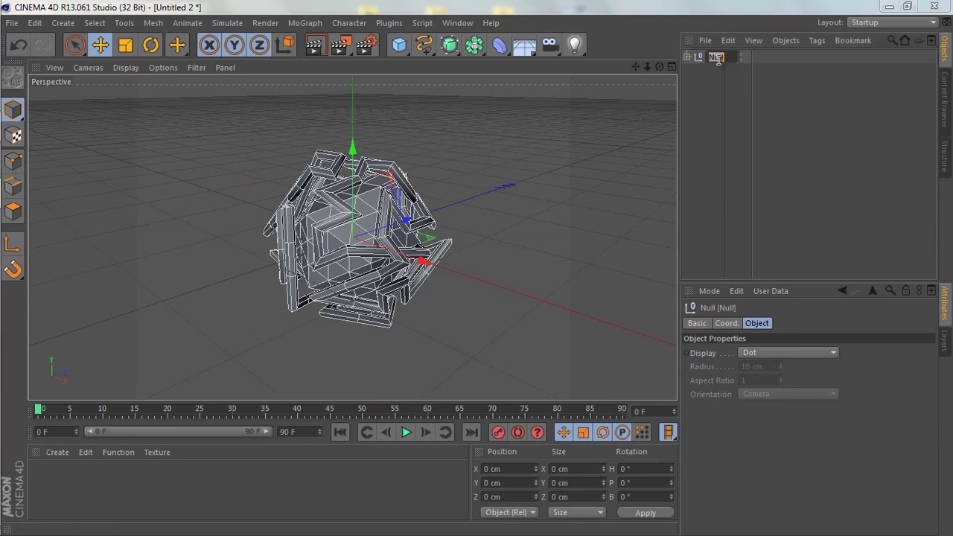
key(Return)
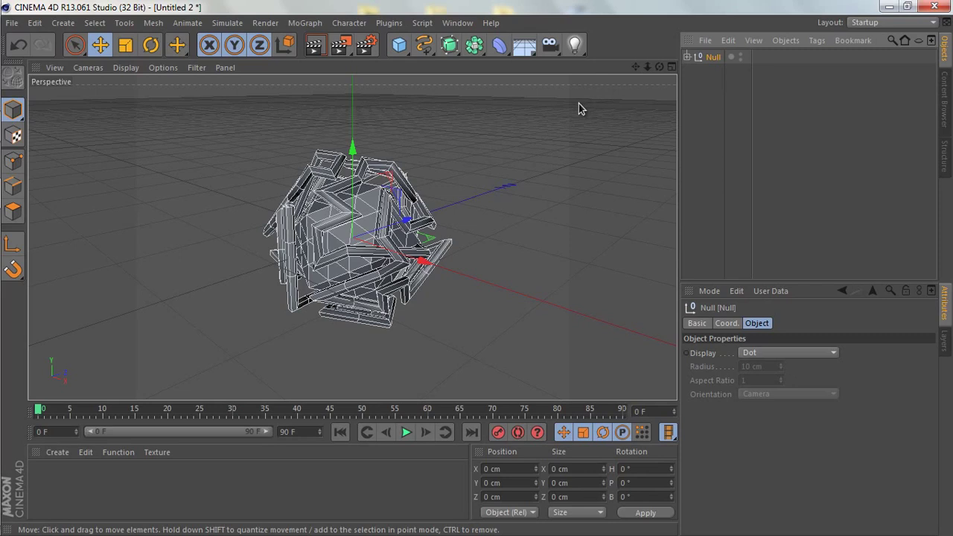
click(686, 56)
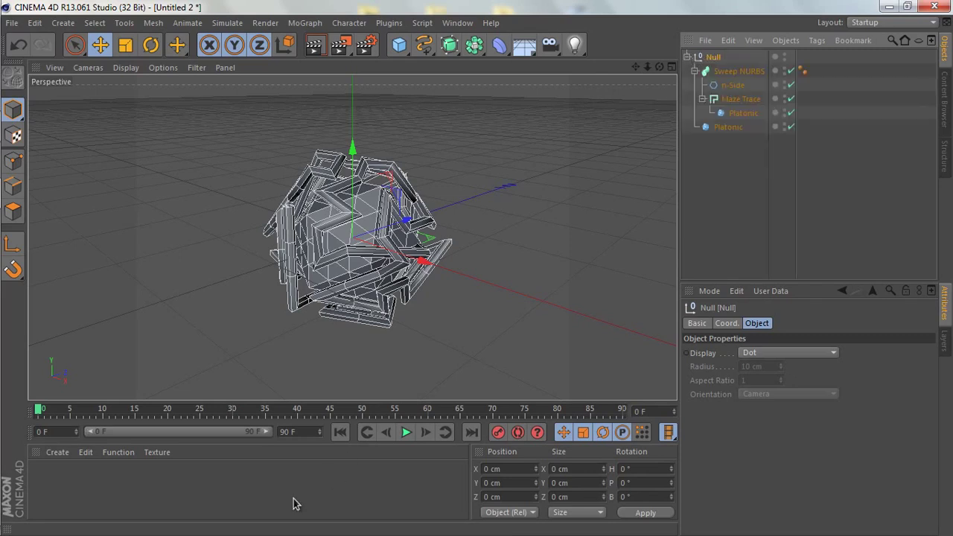
Step: Create a new material and enable Luminance with a light blue color of R 208, G 241, B 255
double_click(141, 506)
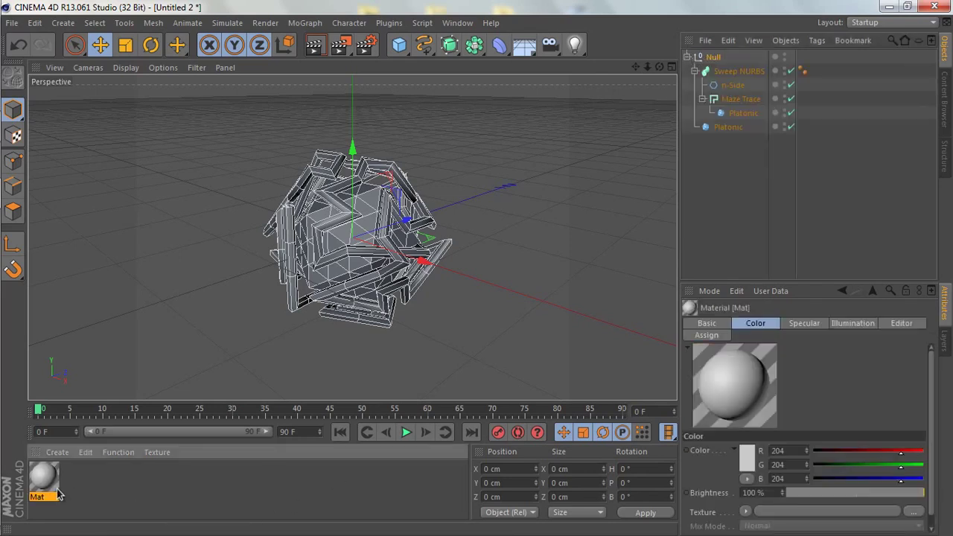
double_click(44, 477)
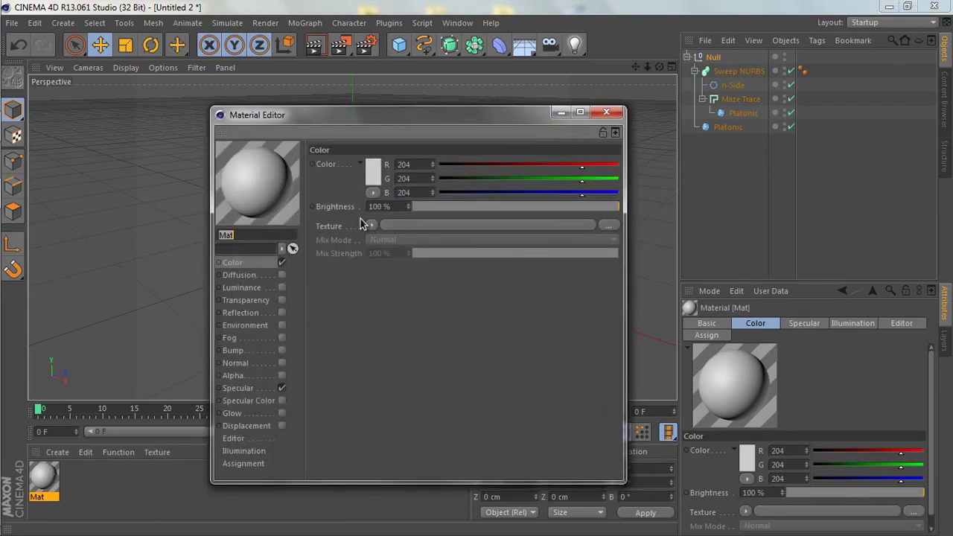
click(281, 289)
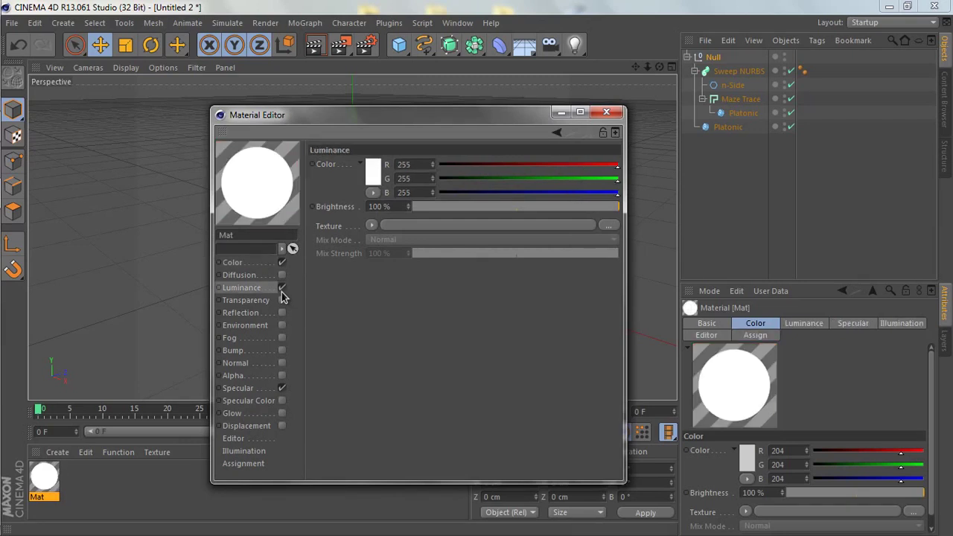
click(372, 172)
click(309, 129)
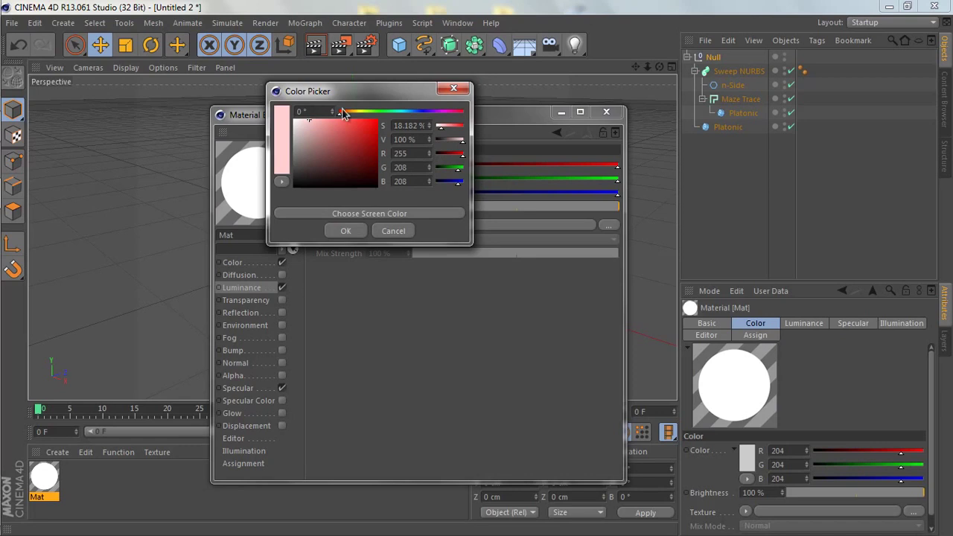
drag(372, 112, 407, 111)
click(347, 230)
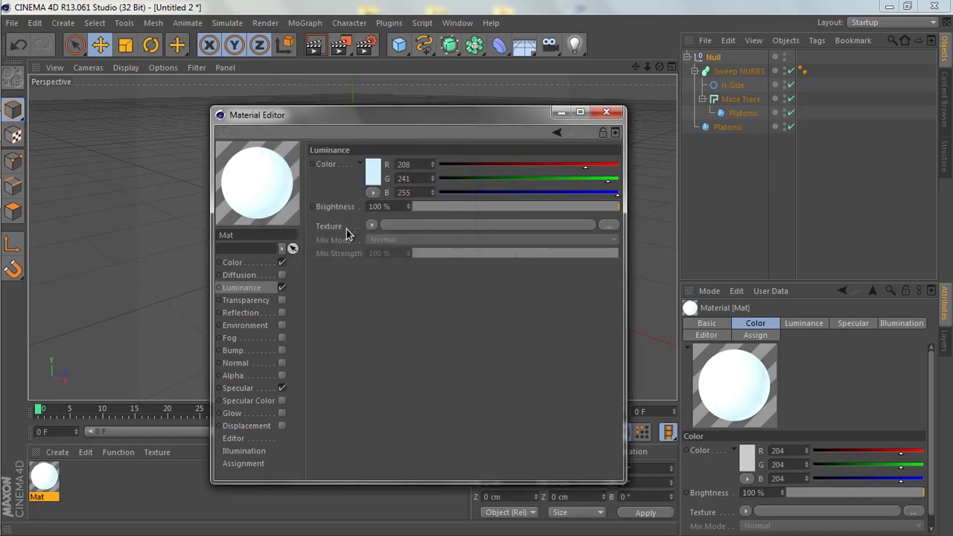
Step: Set the material's luminance brightness to 150 % and apply the material to the standalone Platonic
double_click(381, 207)
text(150)
key(Return)
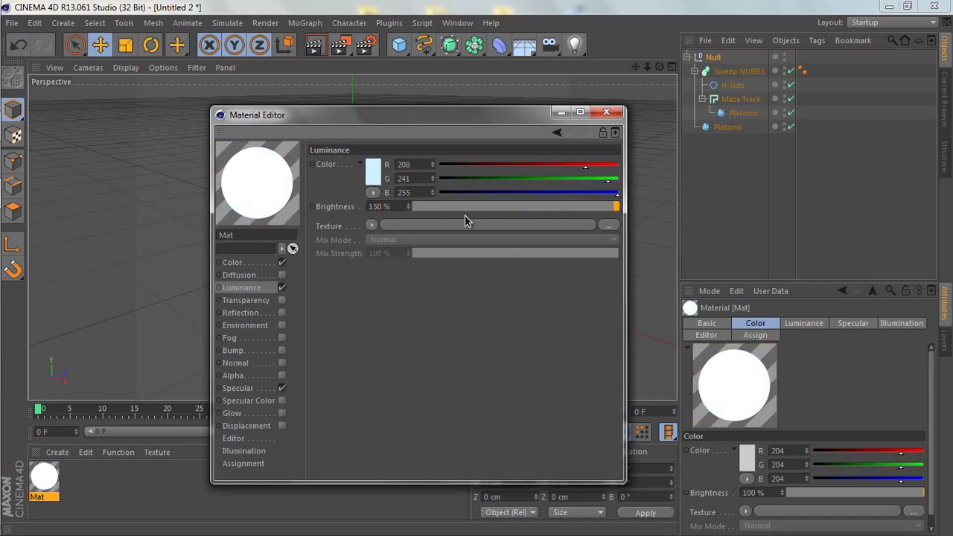
click(609, 112)
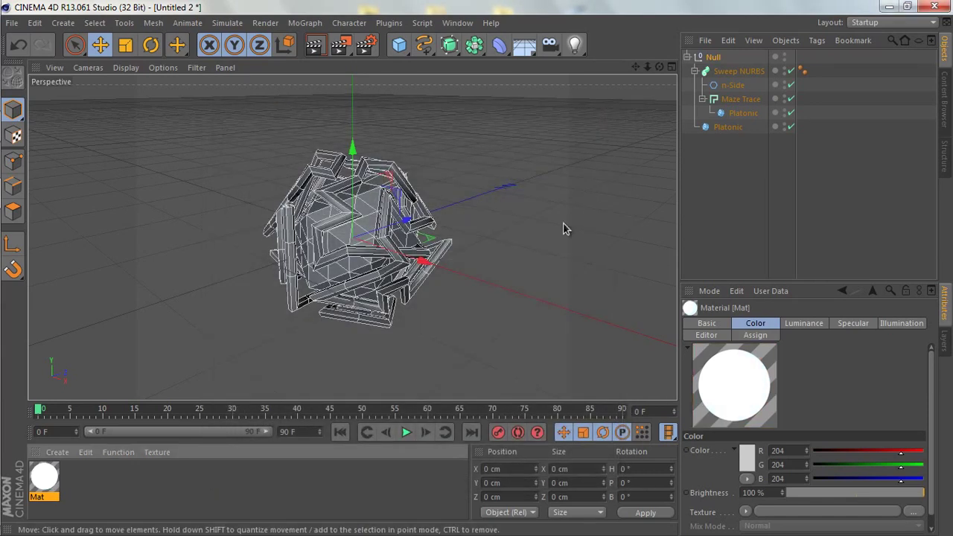
mouse_move(45, 477)
mouse_down()
mouse_move(589, 290)
mouse_move(726, 149)
mouse_move(726, 128)
mouse_up()
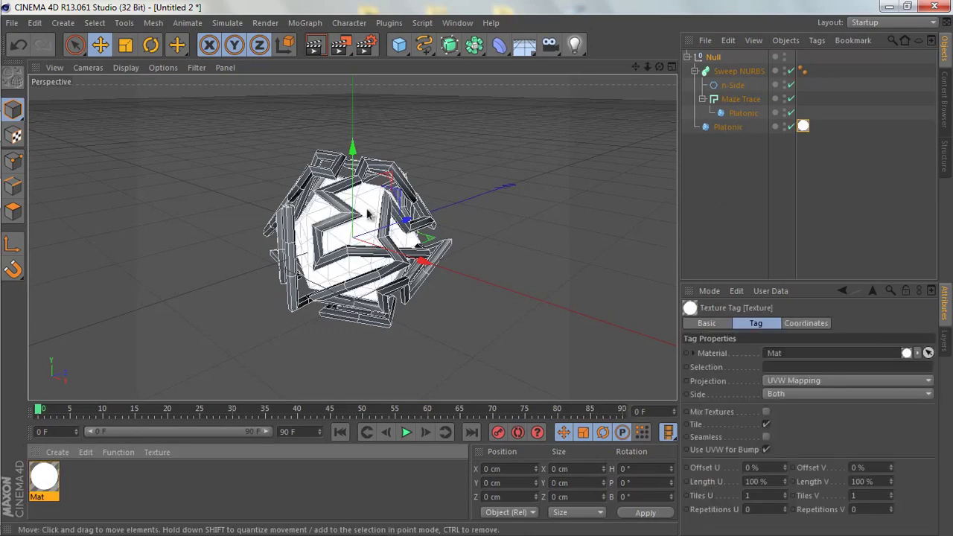
Step: Load the Glass-Simple preset from the Visualize glass materials, apply it to the Sweep NURBS and render the view
click(87, 452)
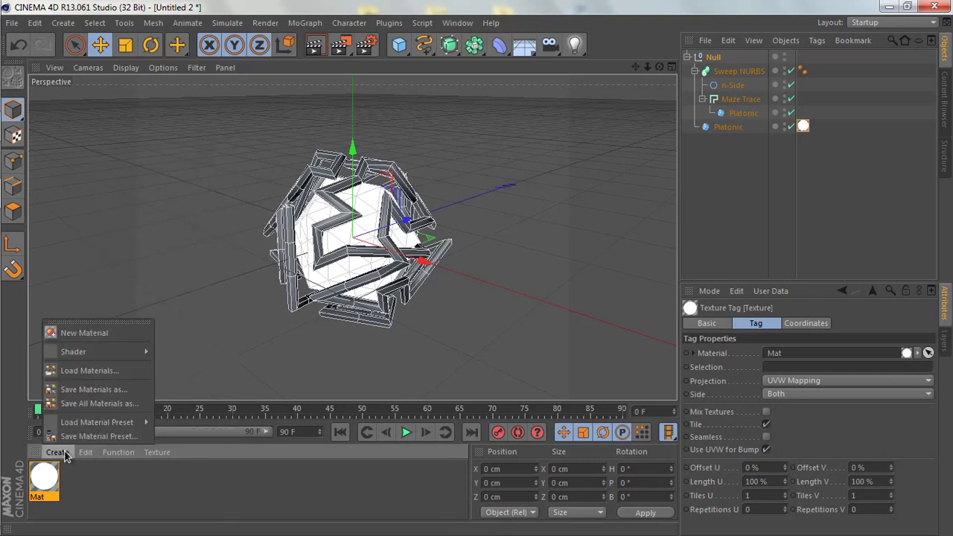
mouse_move(64, 427)
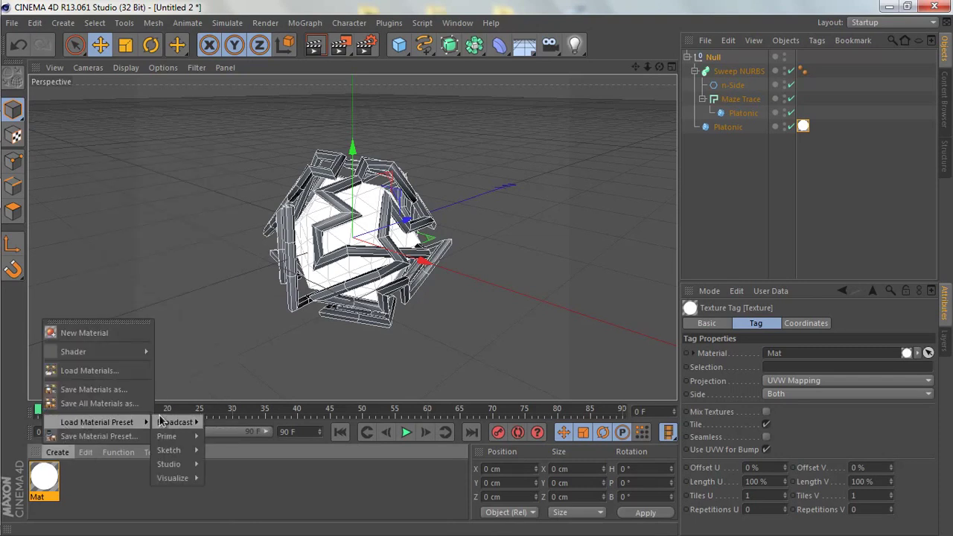
mouse_move(176, 478)
mouse_move(221, 482)
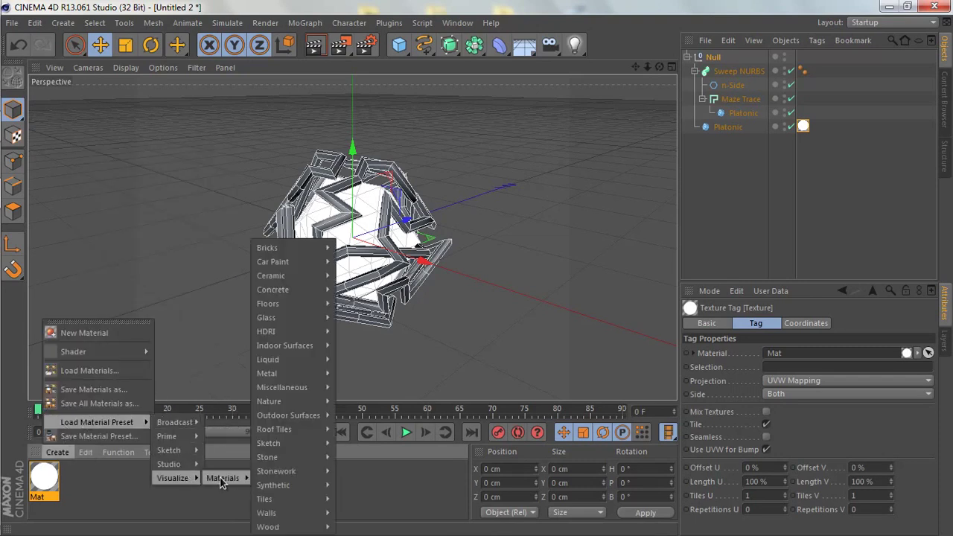
mouse_move(295, 476)
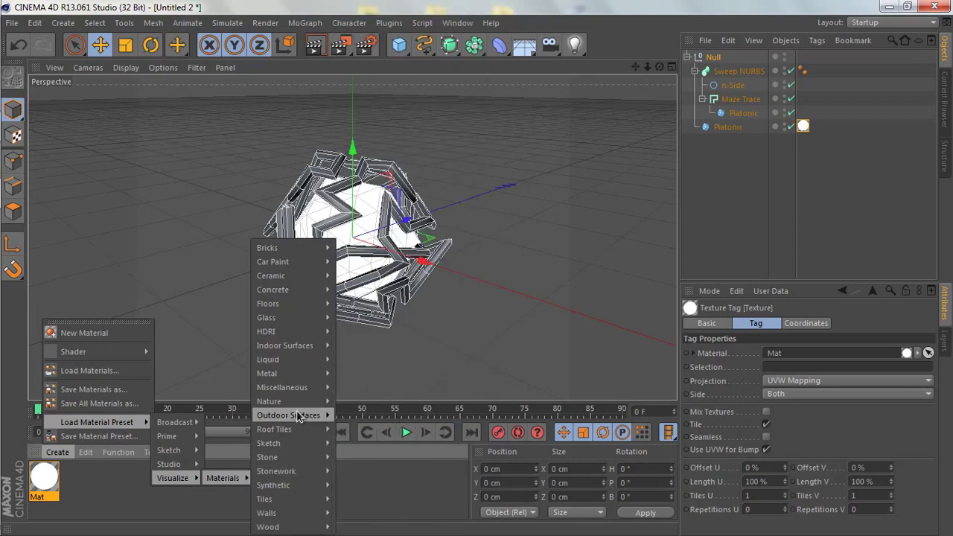
mouse_move(331, 317)
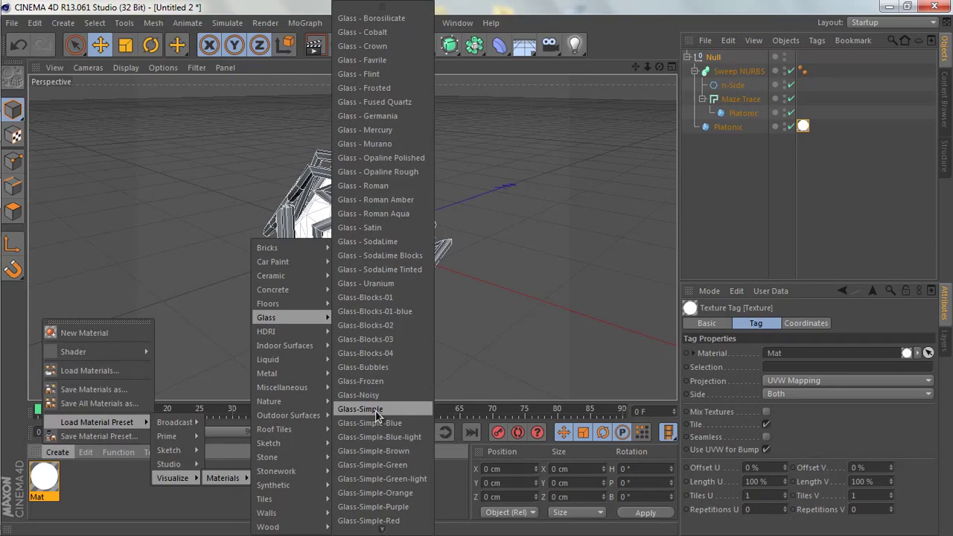
click(359, 409)
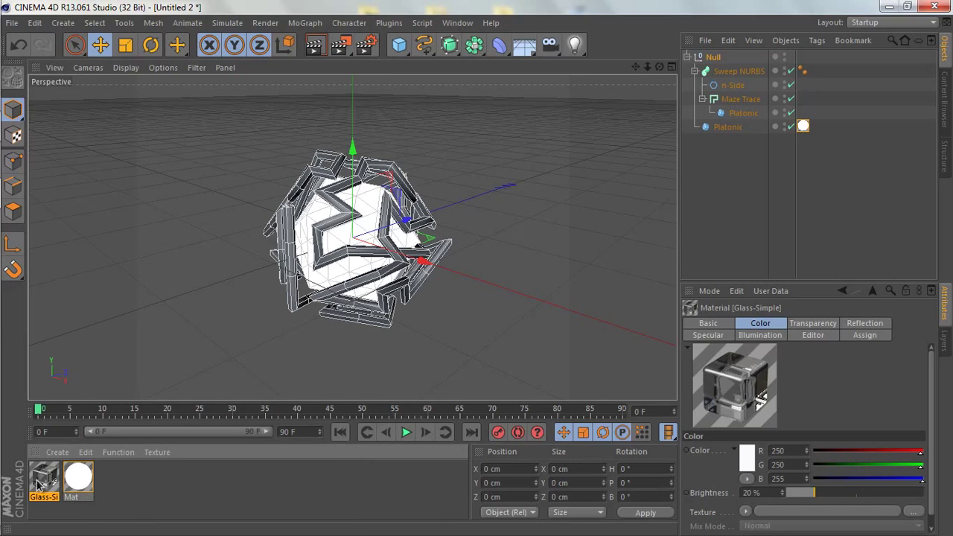
drag(39, 484, 706, 143)
drag(734, 110, 730, 68)
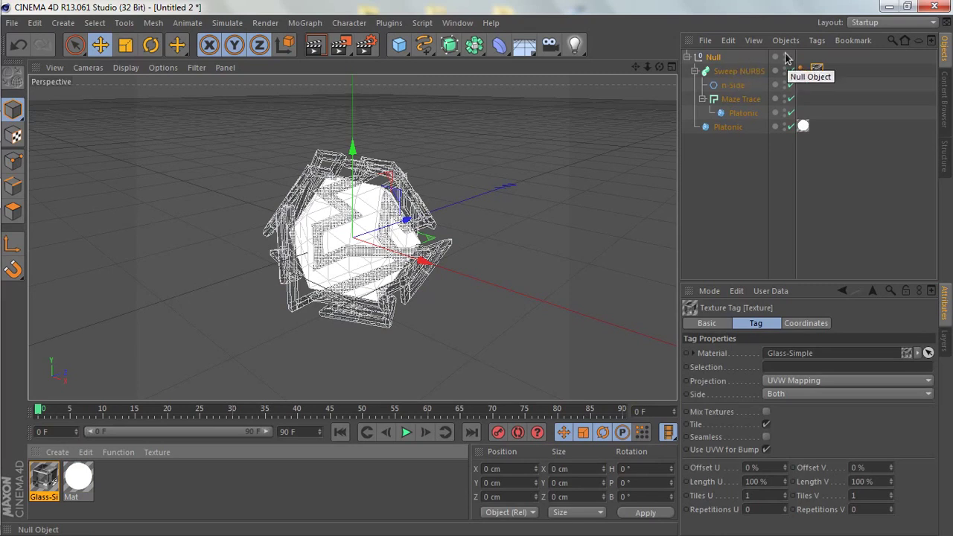
click(311, 46)
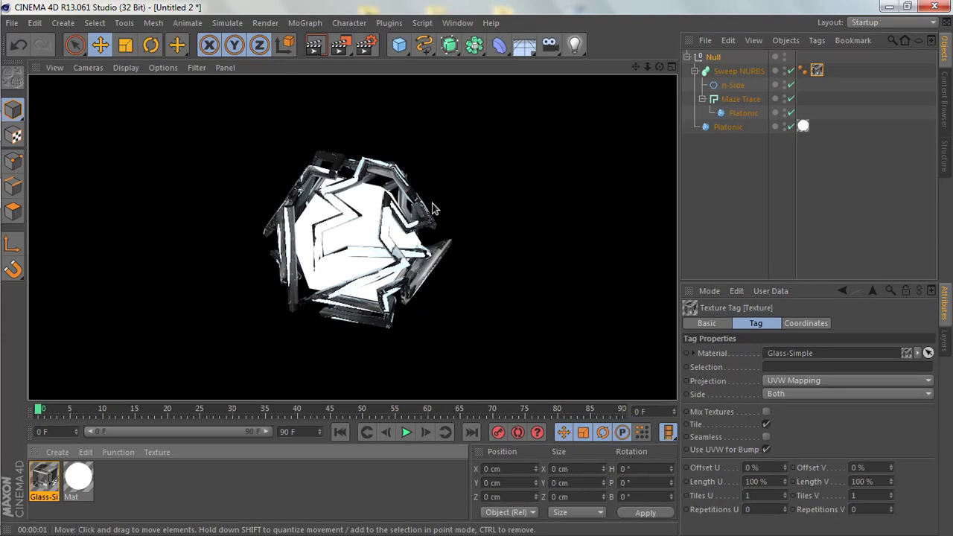
Step: Set the render output size to 1920 x 1080 pixels in the render settings
click(367, 55)
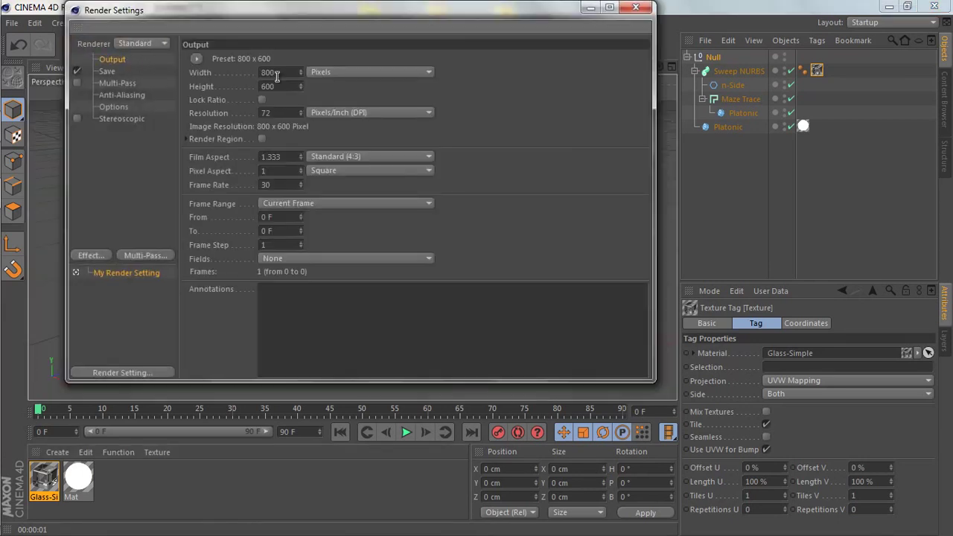
drag(280, 74, 234, 74)
text(1920)
key(Tab)
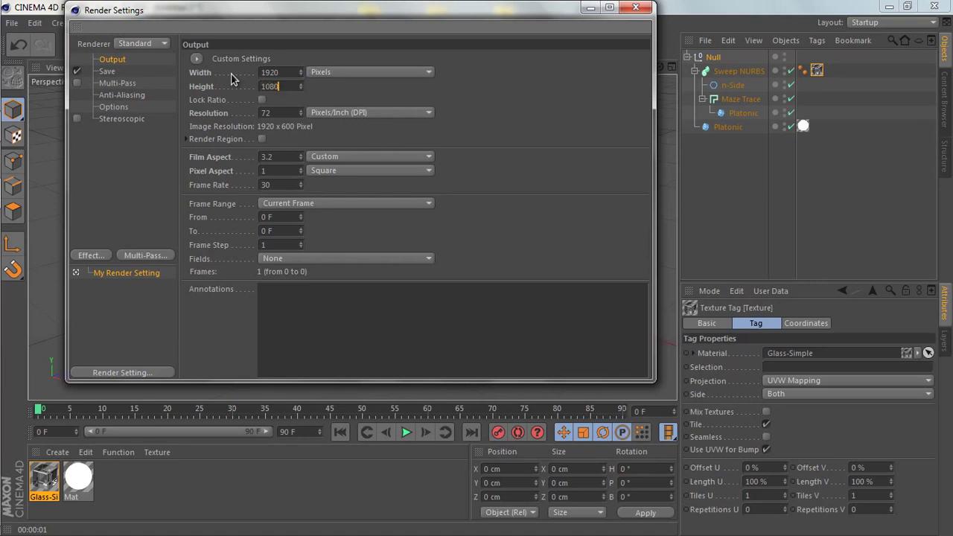
key(Tab)
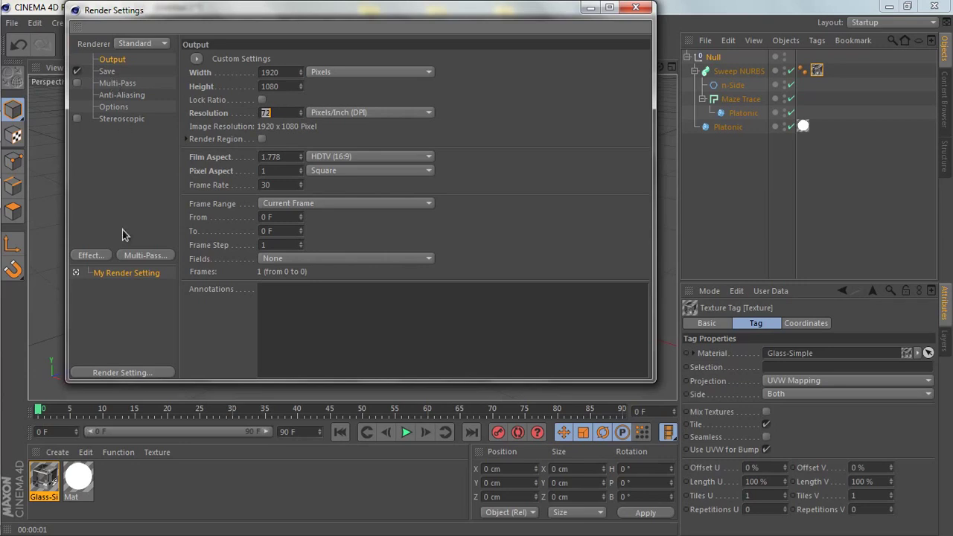
Step: Set the render's Anti-Aliasing to Best
click(90, 256)
click(94, 166)
click(122, 96)
click(295, 64)
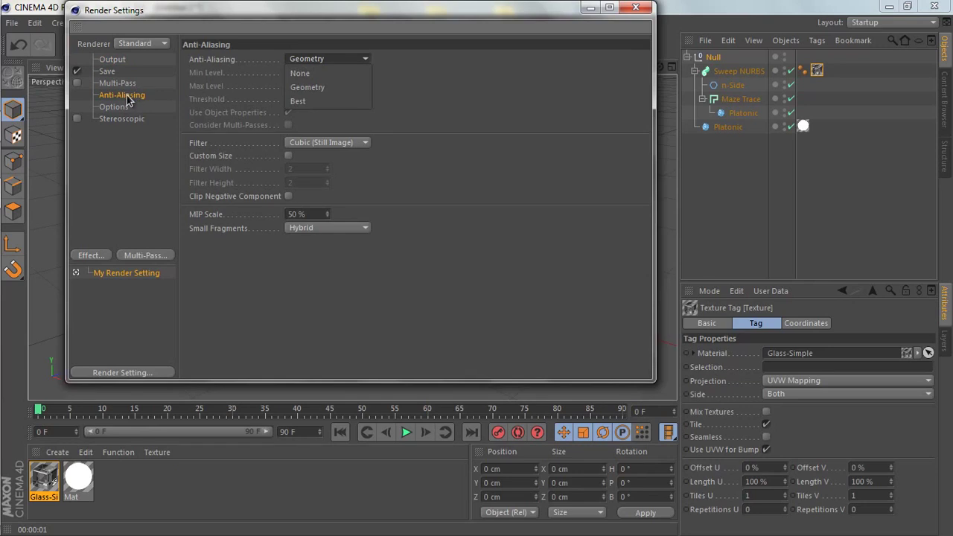
click(298, 101)
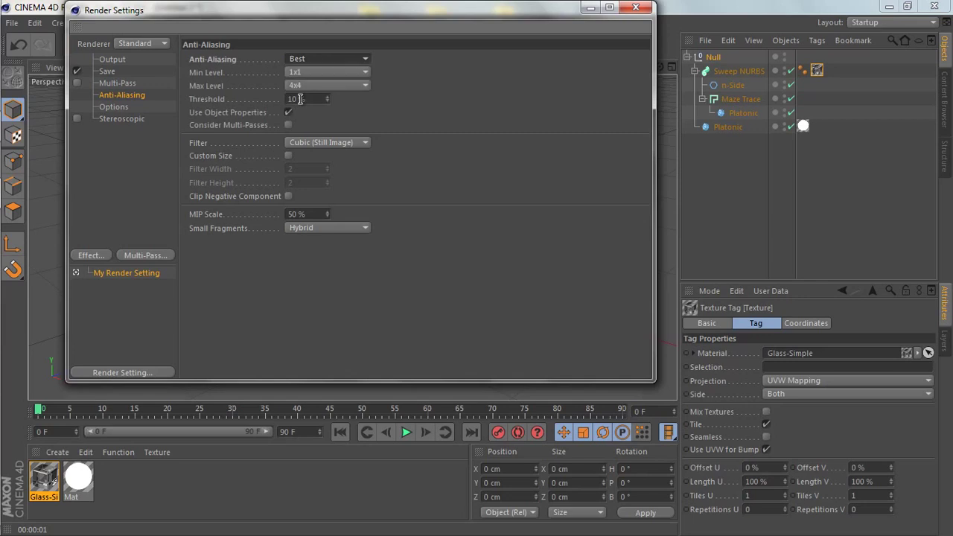
Step: Add the Ambient Occlusion and Glow effects to the render settings and close them
click(96, 257)
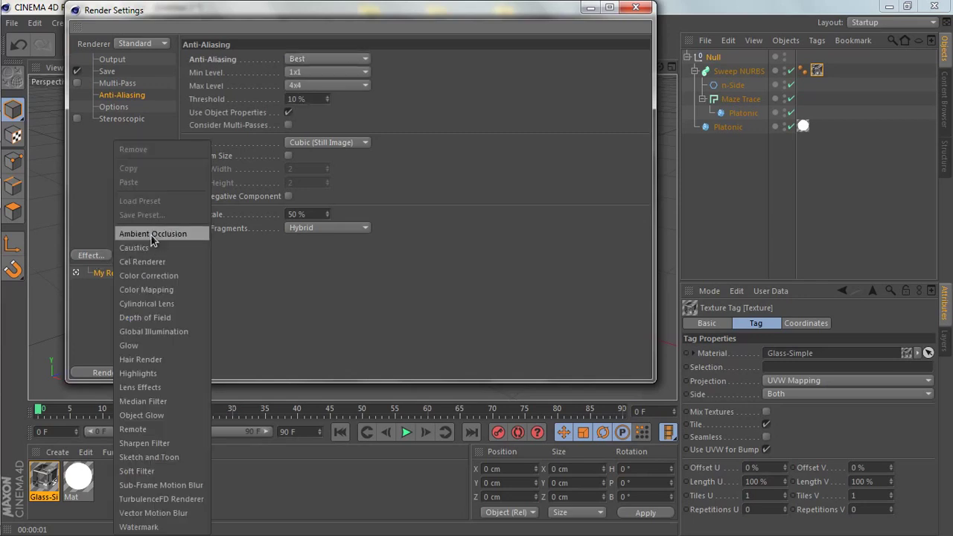
click(149, 234)
click(103, 255)
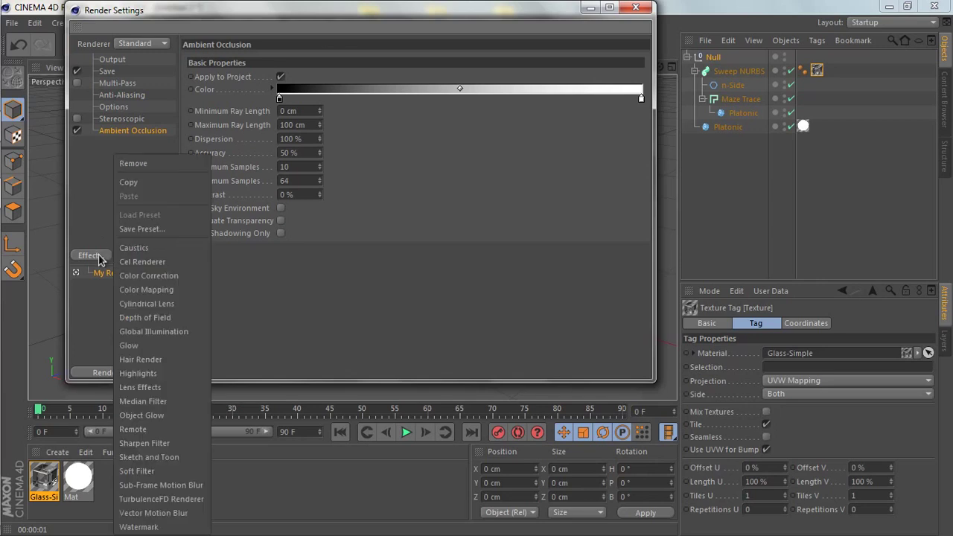
click(157, 346)
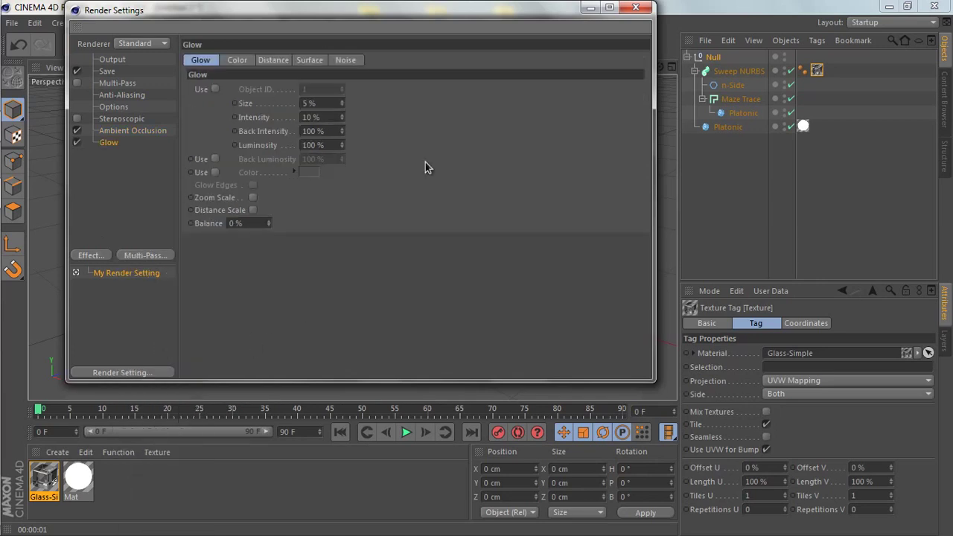
click(77, 142)
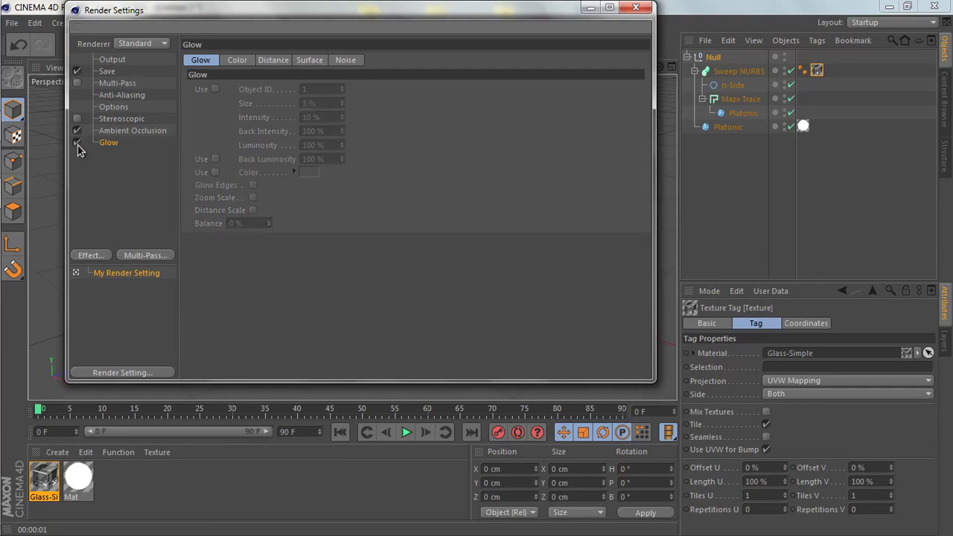
click(636, 7)
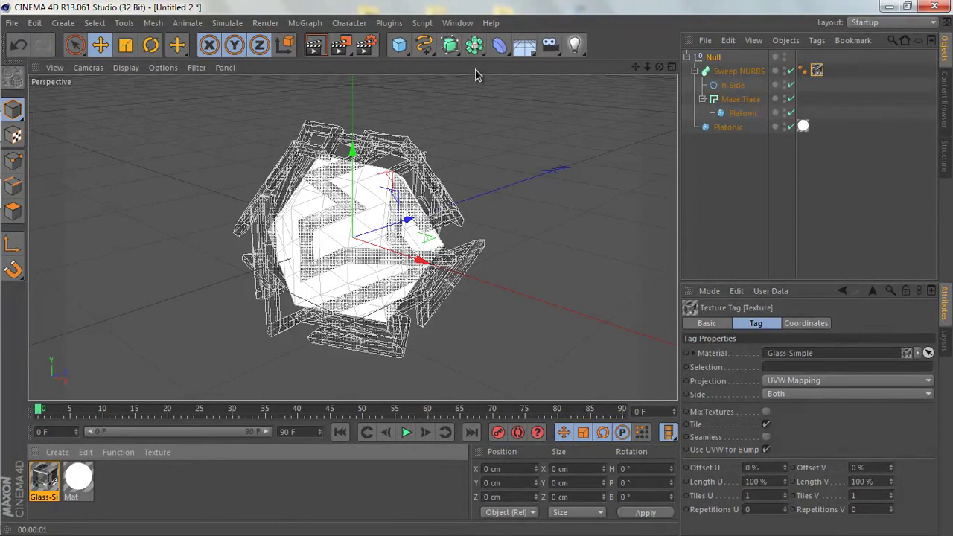
Step: Preview the scene with an interactive render region around the model and add a Floor object
click(316, 45)
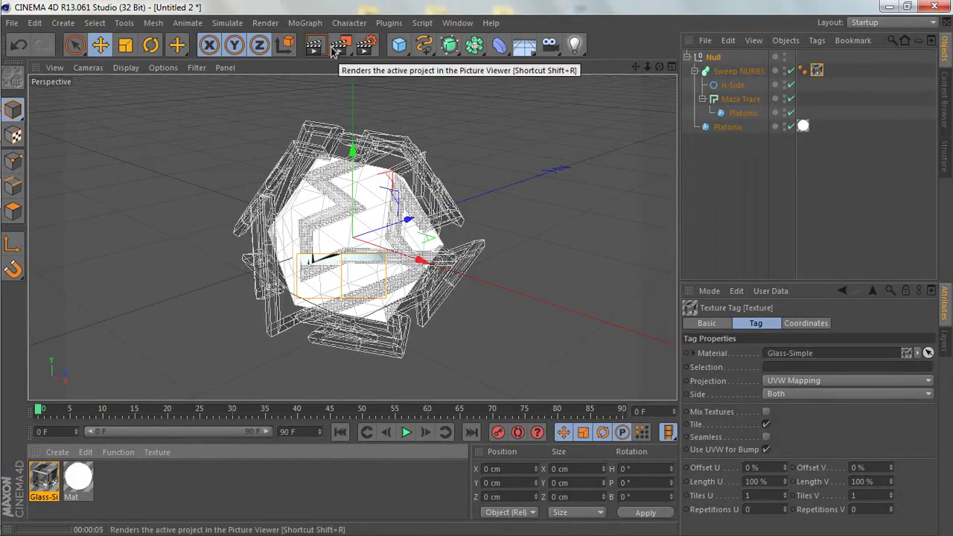
drag(338, 47, 441, 231)
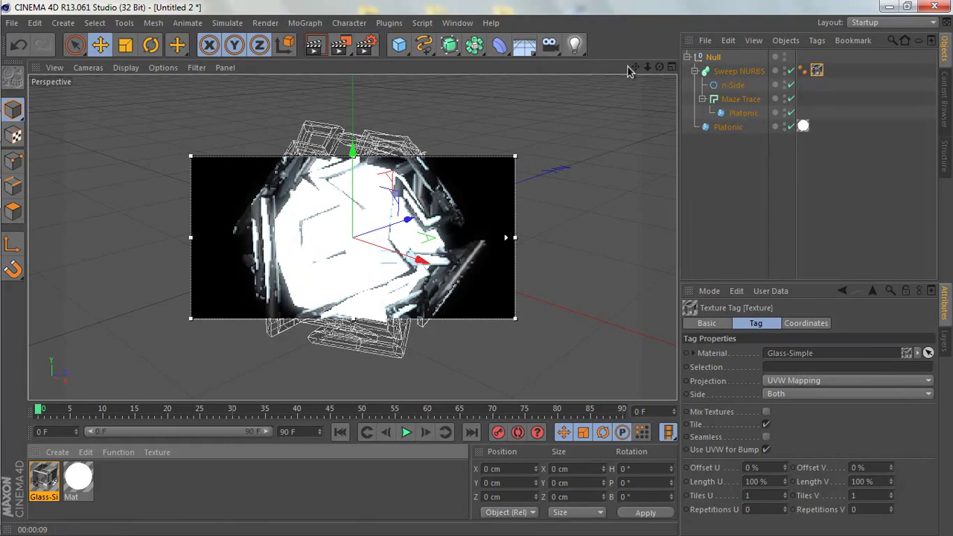
click(525, 46)
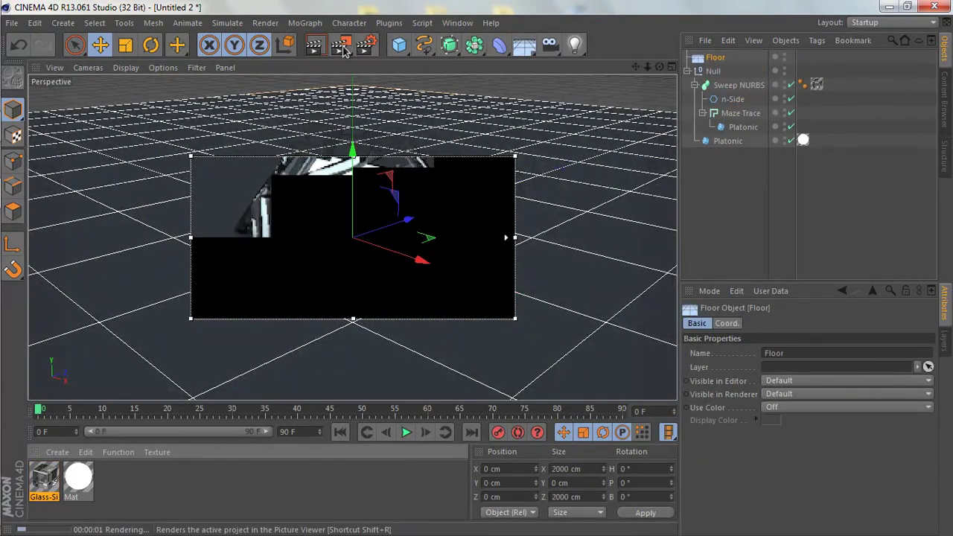
Step: Close the render preview and raise the Null group holding the model to 90 cm on Y above the floor
drag(338, 46, 420, 232)
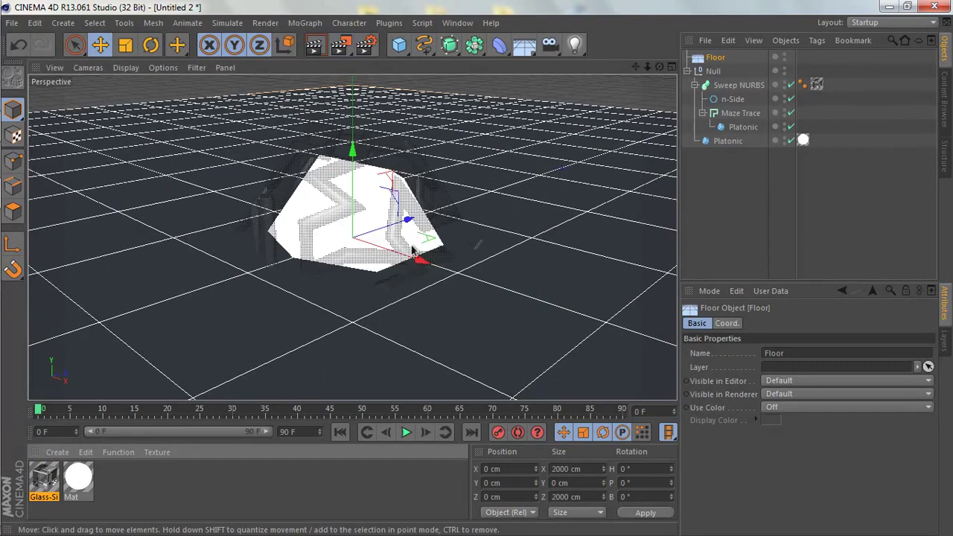
click(709, 71)
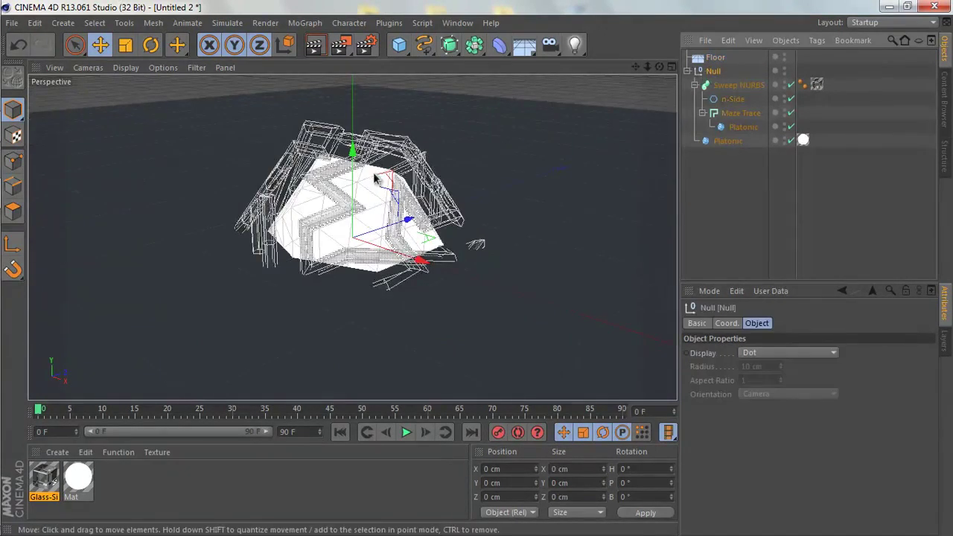
drag(353, 190, 326, 79)
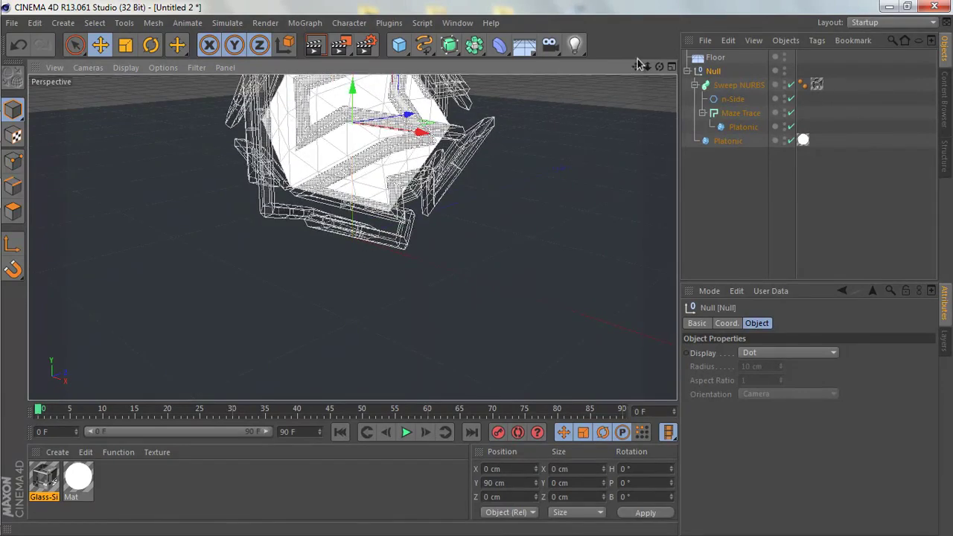
alt+middle_drag(478, 271, 476, 274)
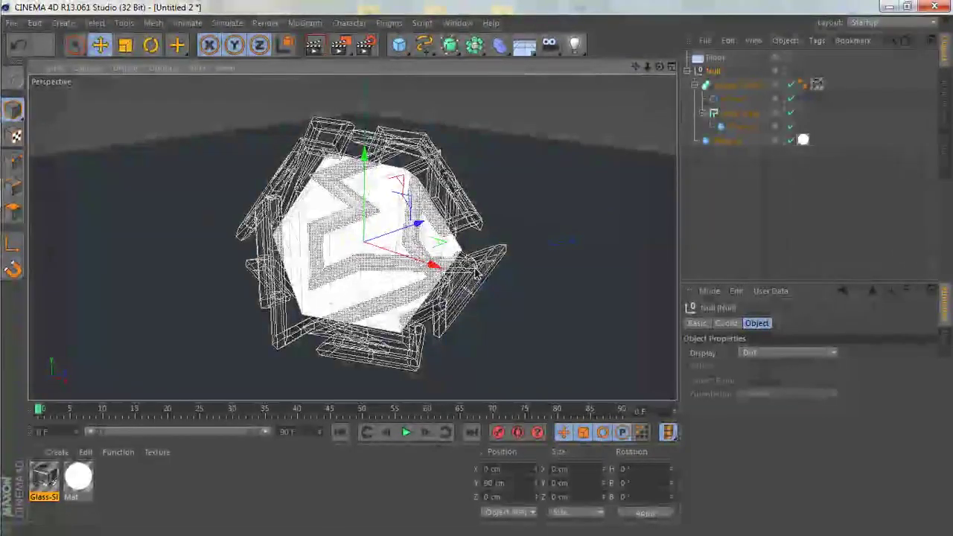
Step: Create a new material and load a Gradient shader as the texture of its Color channel
double_click(213, 498)
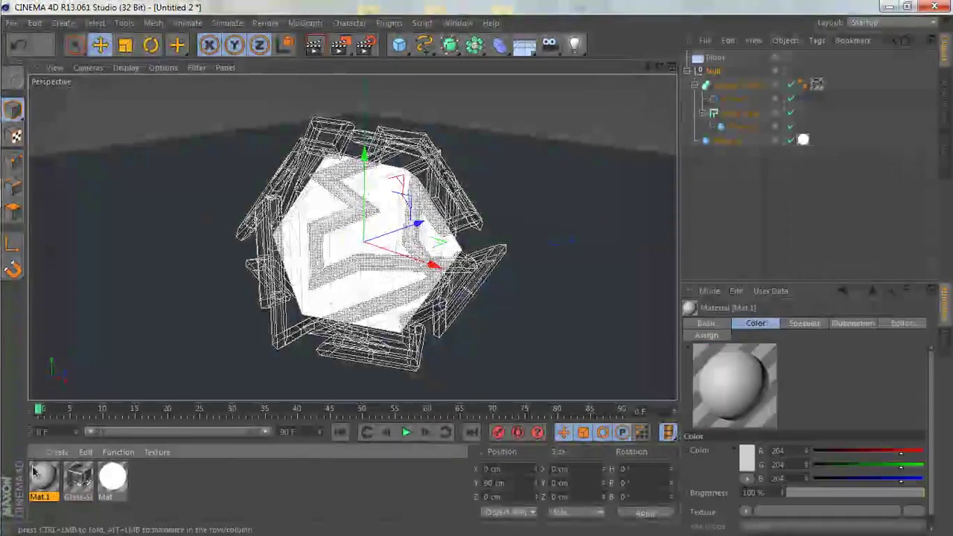
double_click(43, 480)
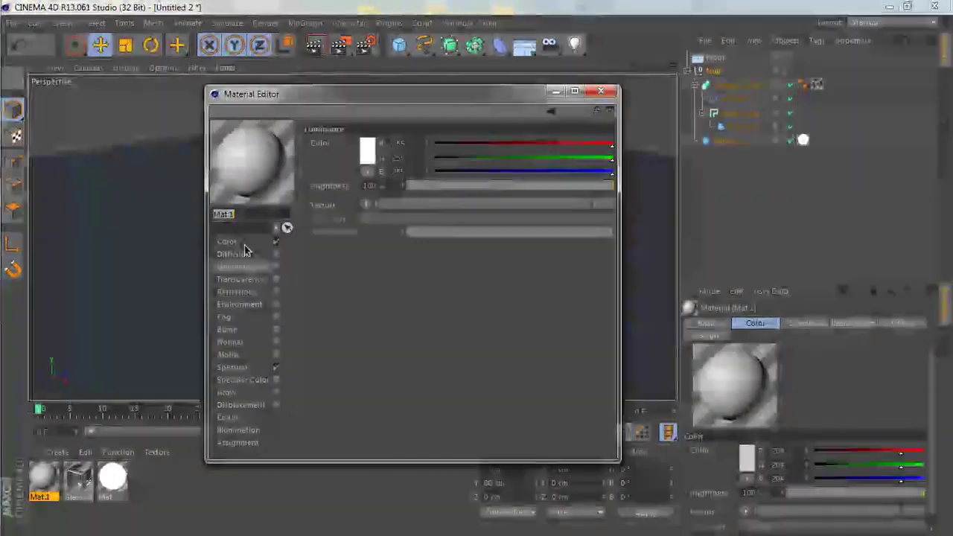
click(226, 241)
click(367, 205)
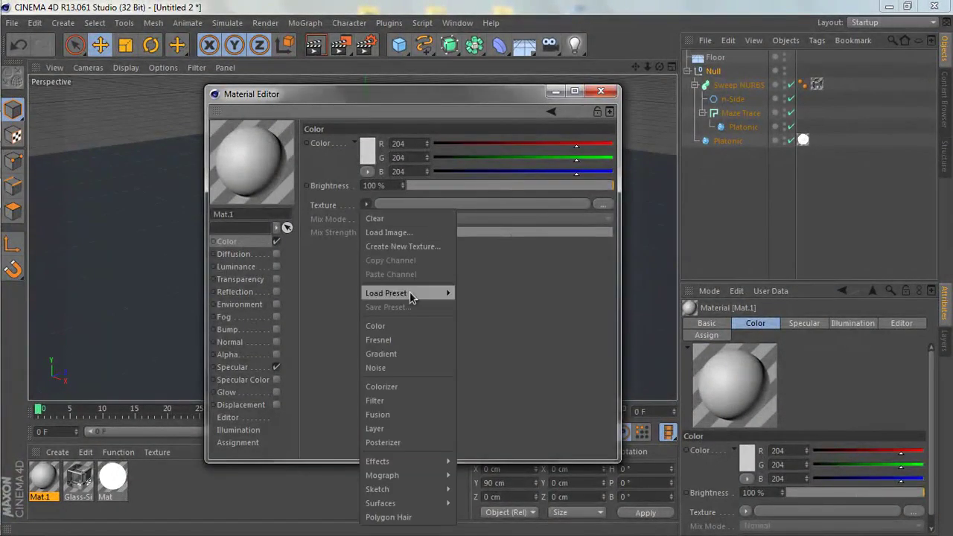
click(415, 353)
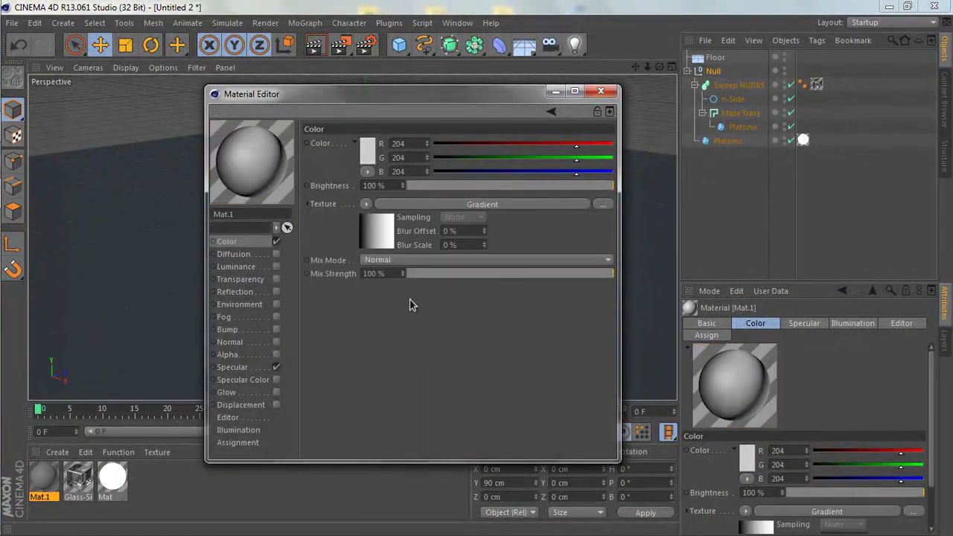
Step: Set the gradient's start knot to dark grey RGB 52, 52, 52 and its end knot to RGB 33, 33, 33
click(376, 227)
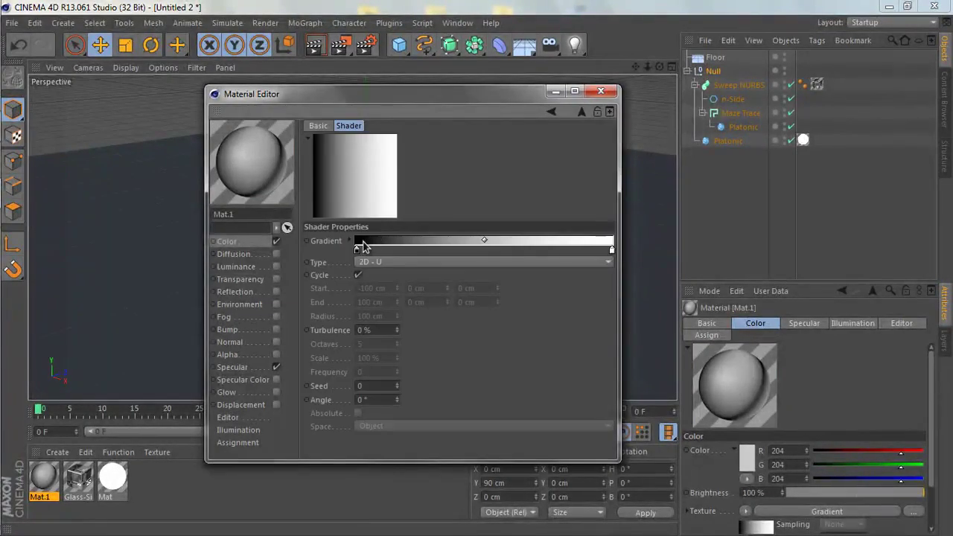
double_click(356, 250)
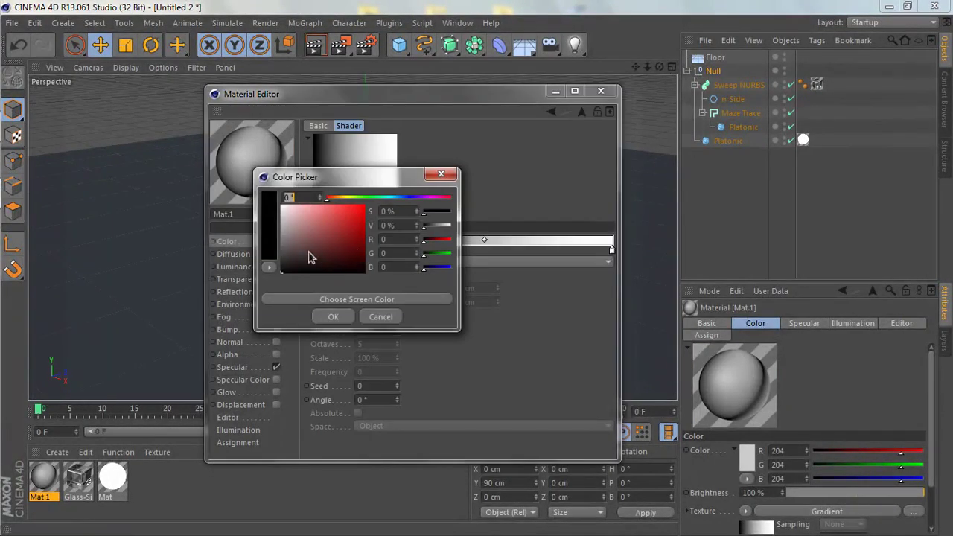
drag(310, 255, 258, 254)
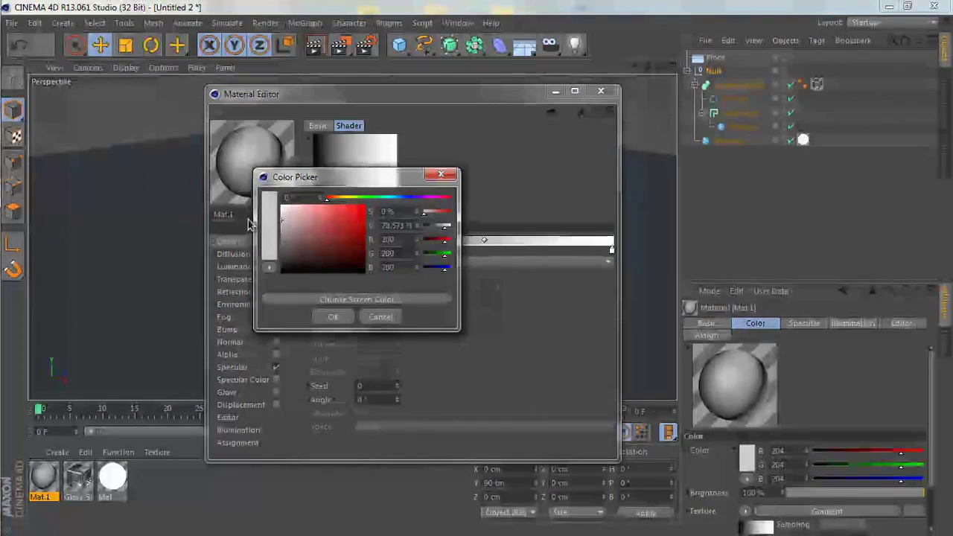
drag(249, 225, 245, 265)
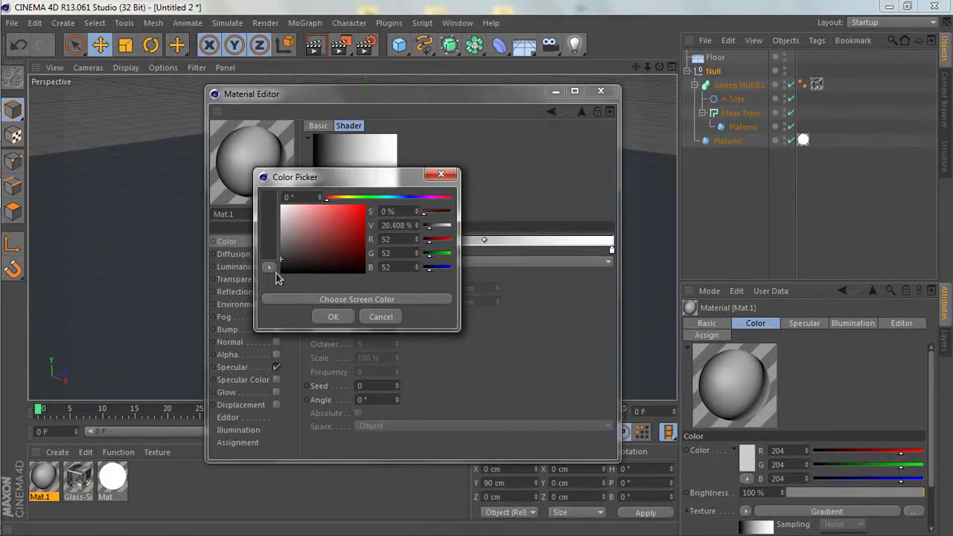
click(332, 316)
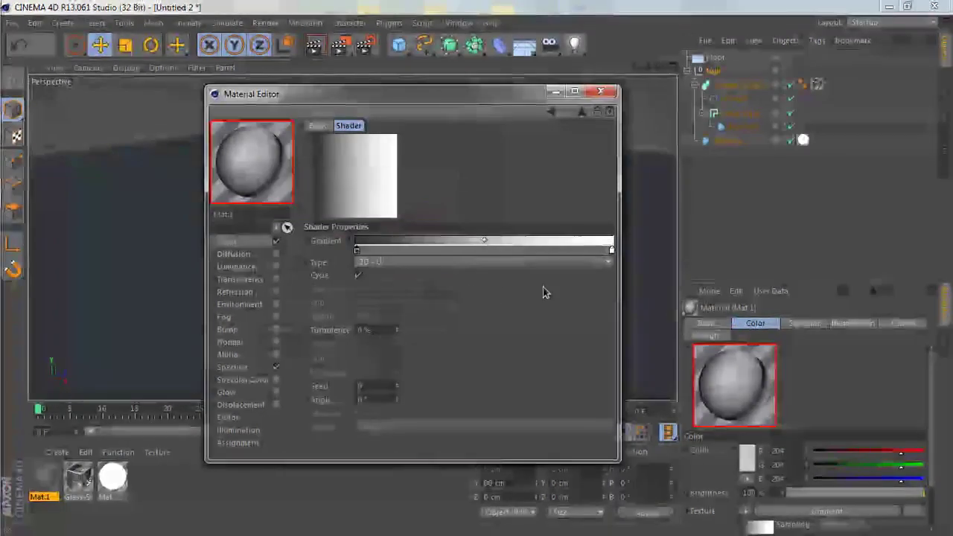
double_click(611, 250)
mouse_move(544, 263)
mouse_down()
mouse_move(537, 272)
mouse_move(531, 263)
mouse_up()
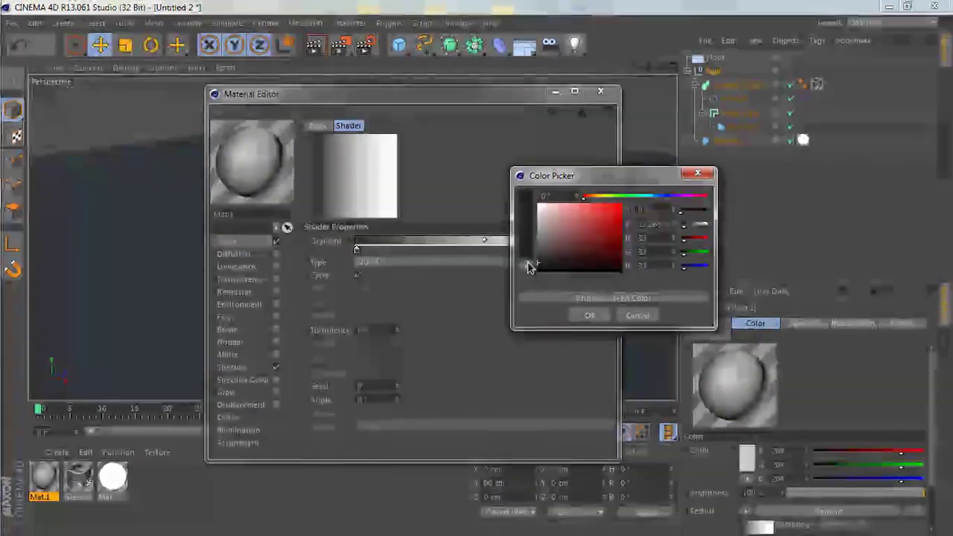
click(583, 313)
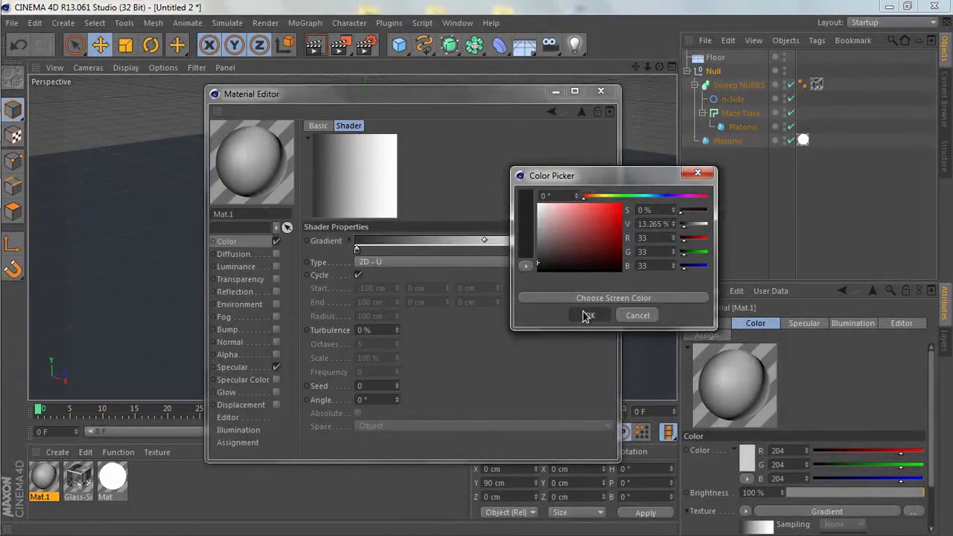
Step: Change the gradient type to 2D - Circular and close the Material Editor
click(414, 263)
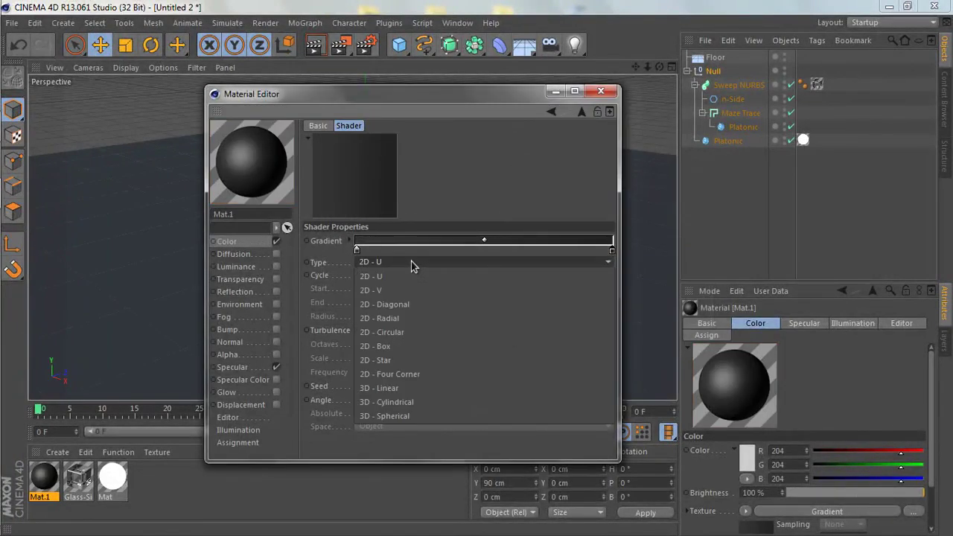
click(422, 329)
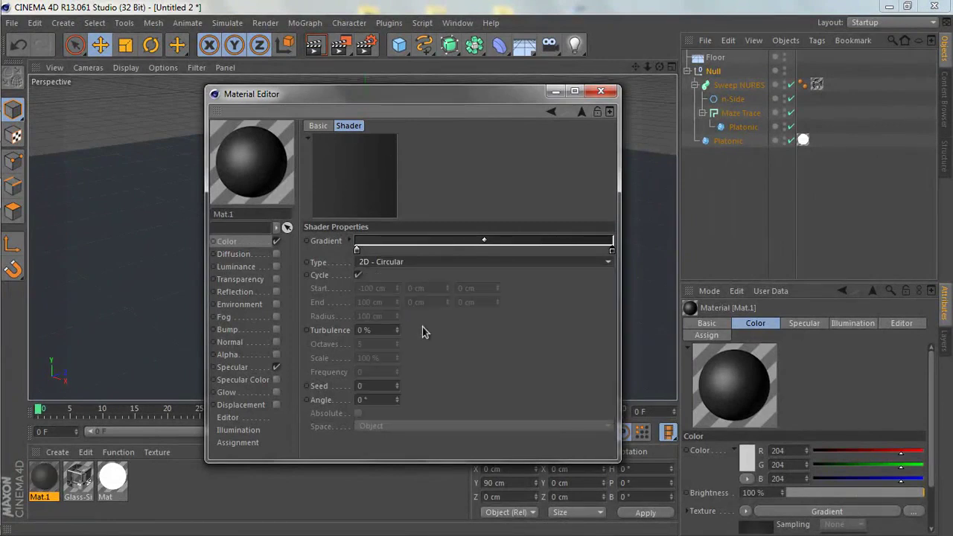
click(602, 93)
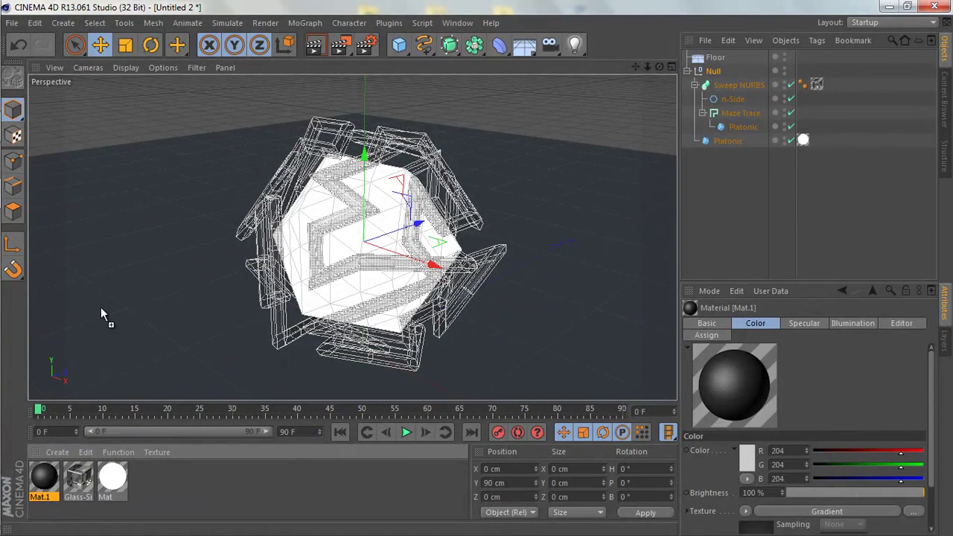
Step: Apply the dark gradient material to the Floor and set its projection to Frontal
drag(101, 309, 99, 310)
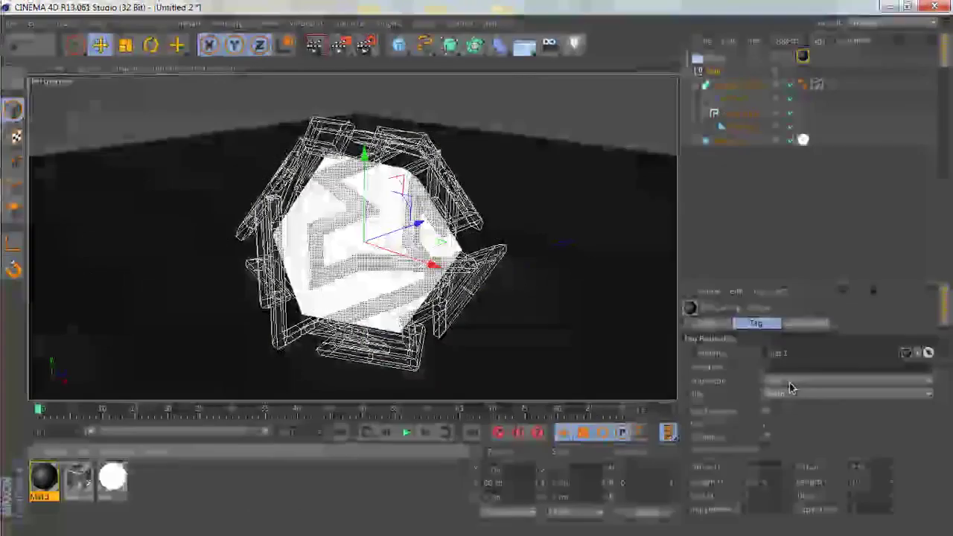
click(791, 381)
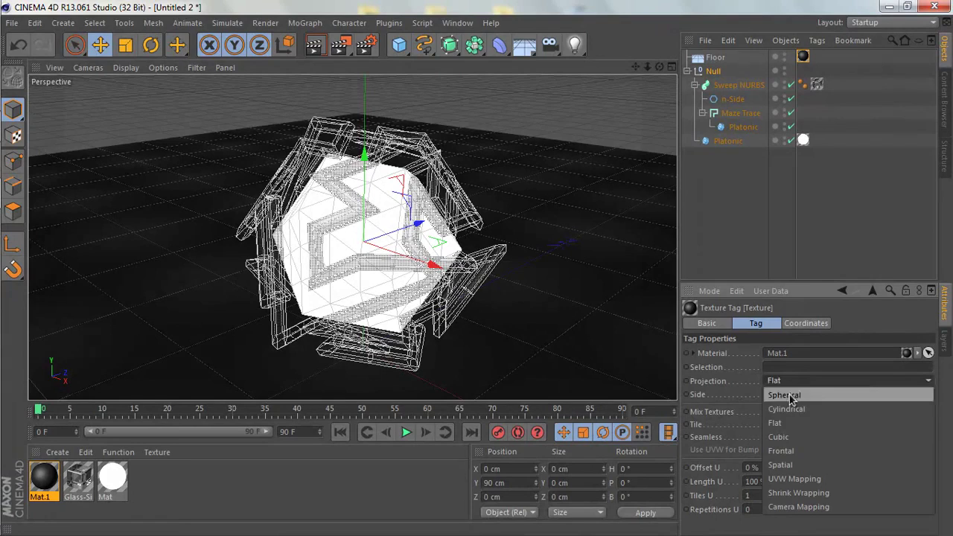
click(814, 452)
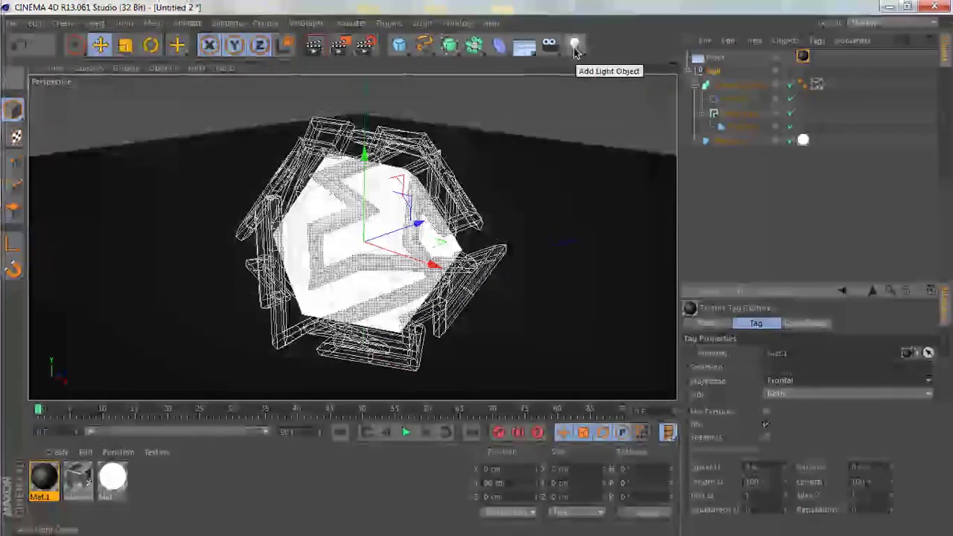
Step: Add a Light object and position it at X 300 cm and Y 1000 cm
click(574, 46)
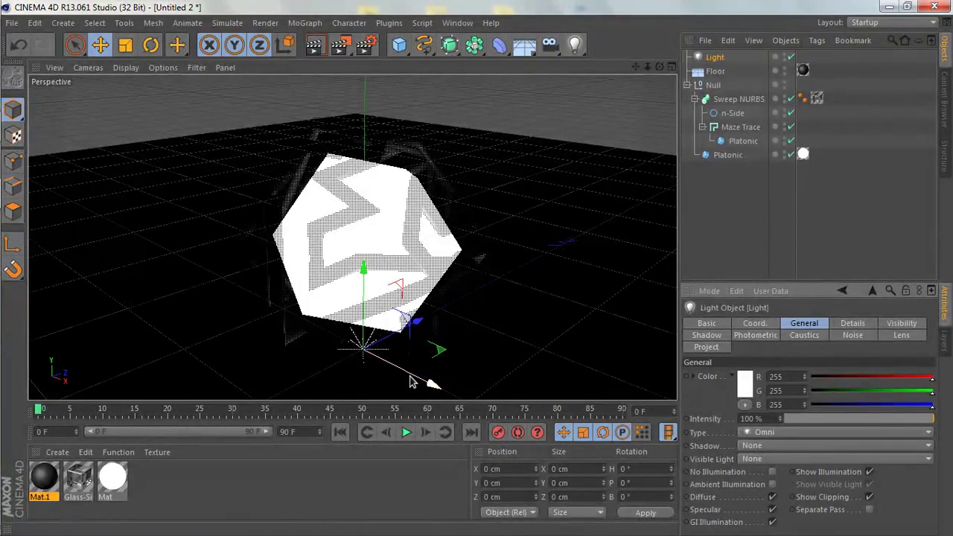
drag(410, 381, 564, 315)
key(ctrl+z)
click(752, 327)
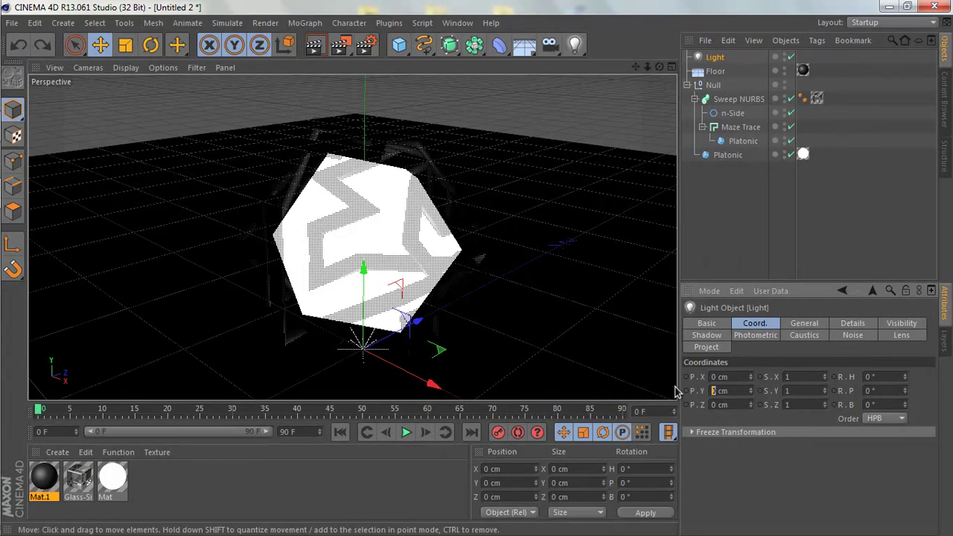
text(100)
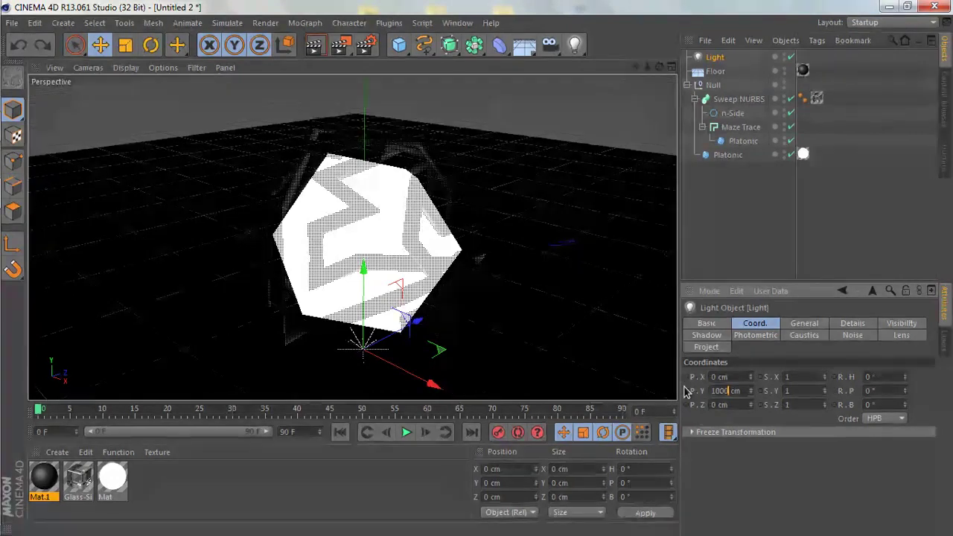
key(Return)
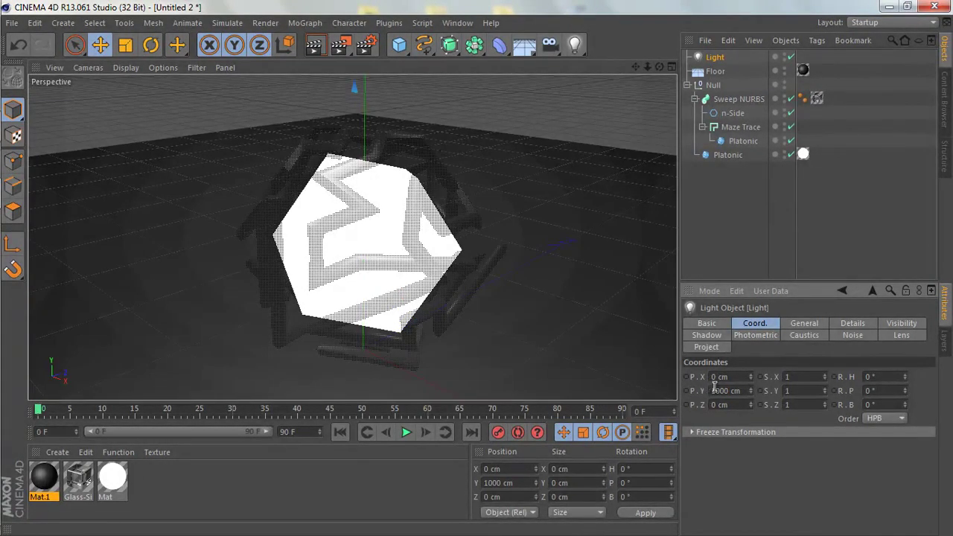
double_click(715, 376)
text(300)
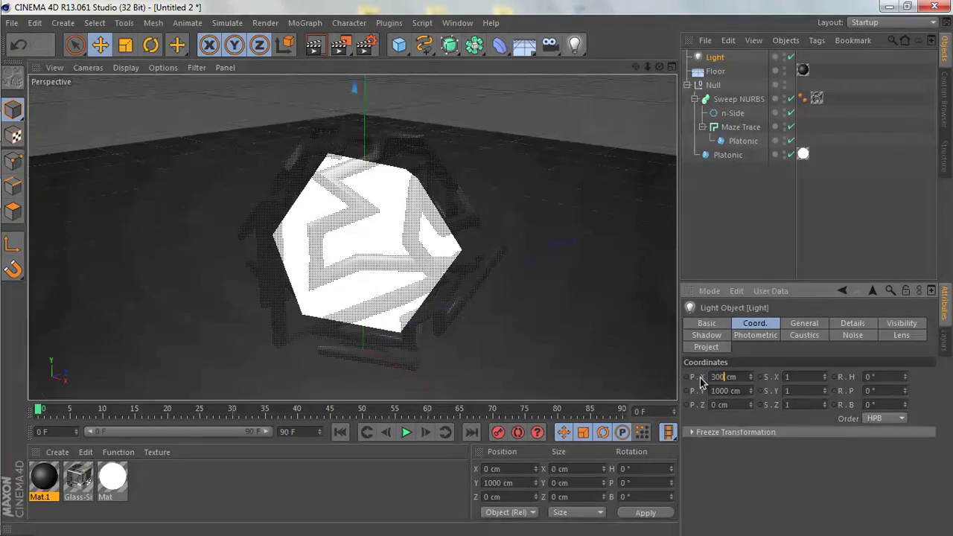
key(Return)
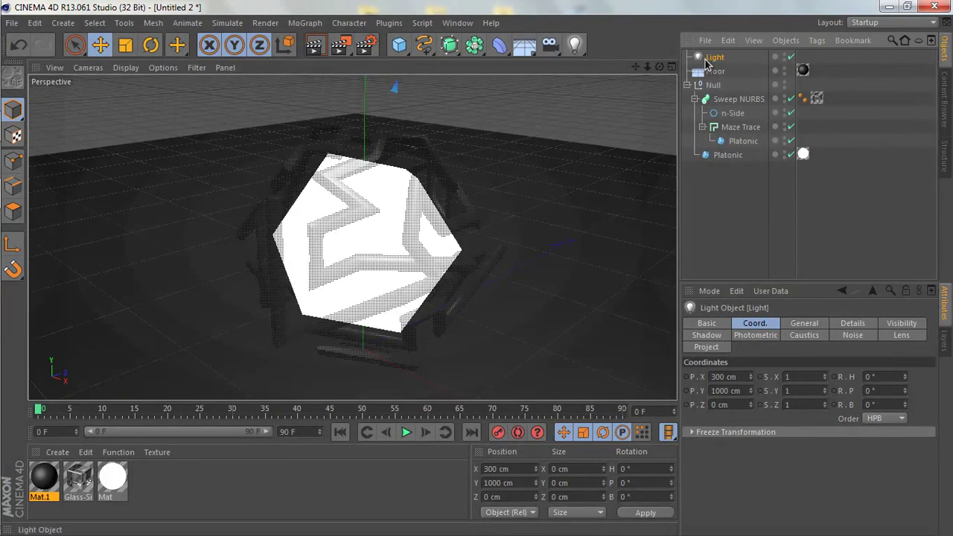
Step: Duplicate the light and set the copy's X position to -300 cm
key(ctrl+c)
key(ctrl+v)
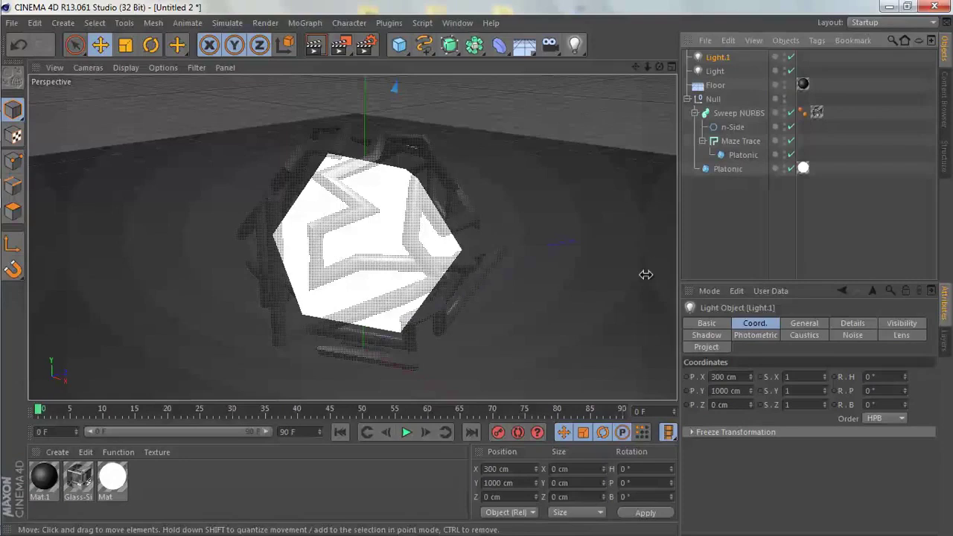
click(716, 377)
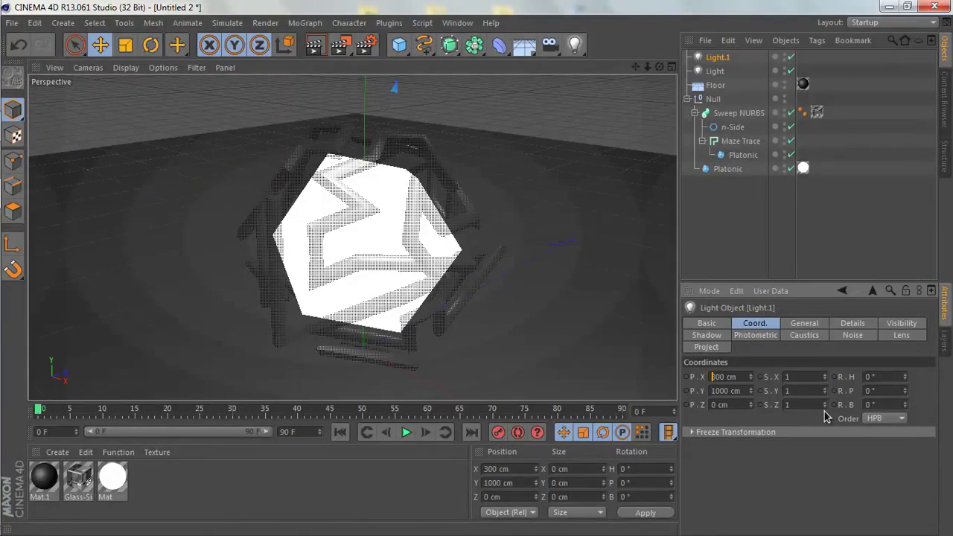
text(-)
key(Return)
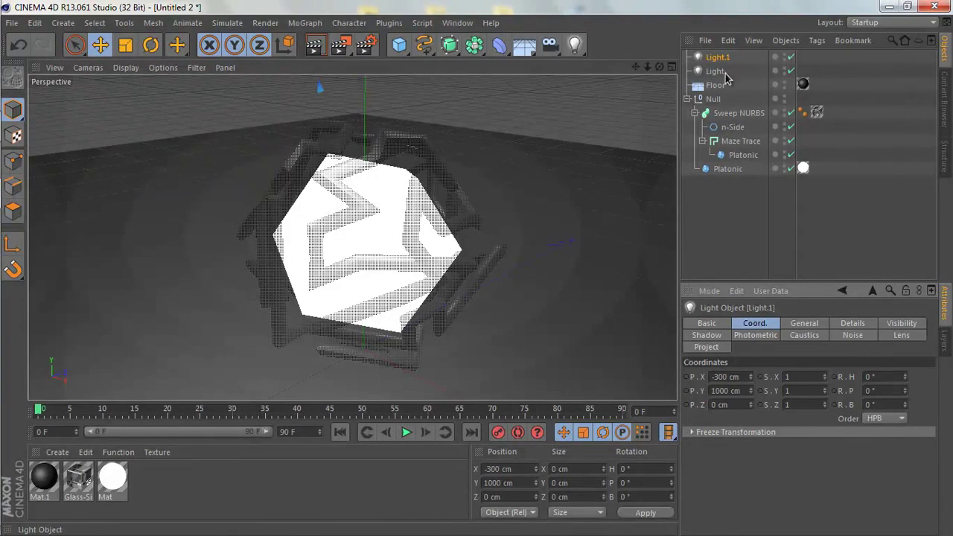
Step: Tint the original light a warm pale orange, RGB 255, 226, 200
click(715, 72)
click(803, 324)
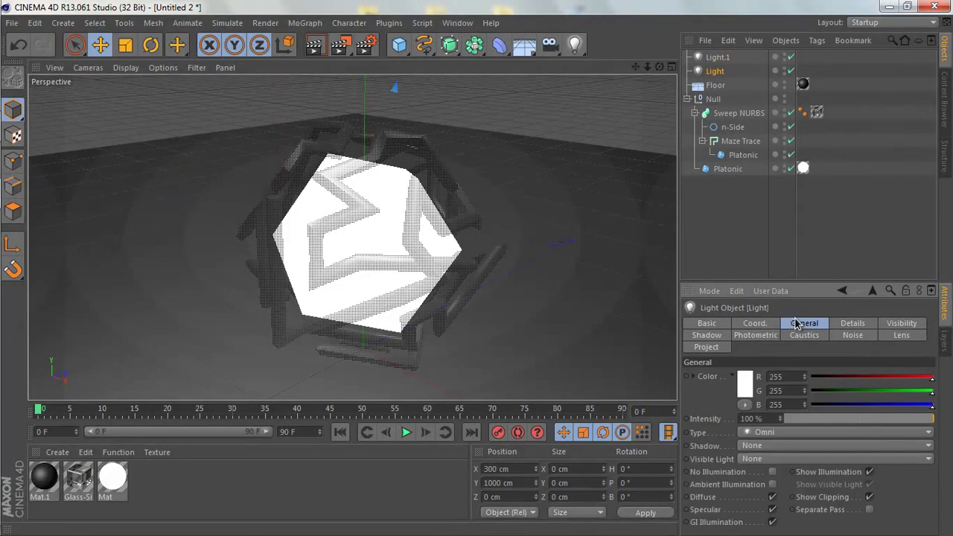
click(743, 381)
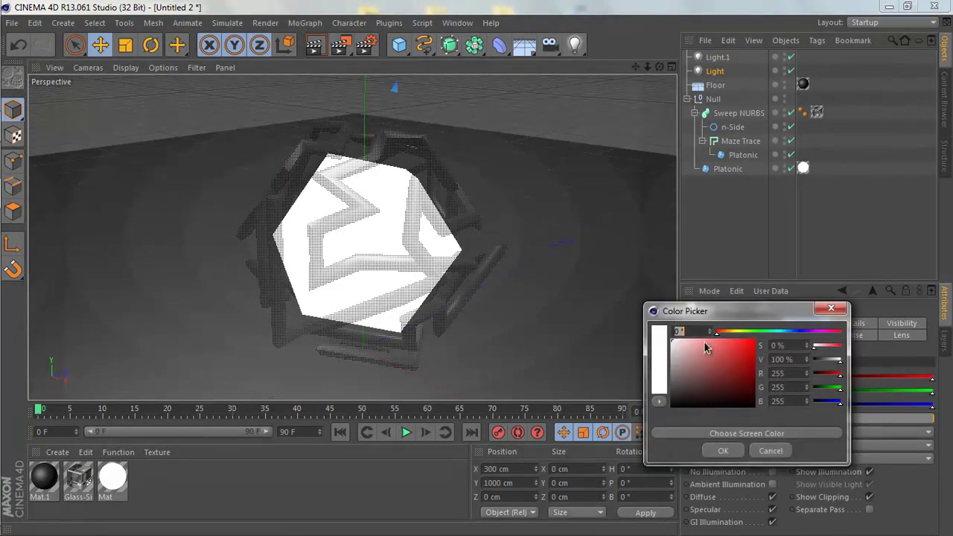
mouse_move(707, 347)
mouse_down()
mouse_move(703, 336)
mouse_move(733, 339)
mouse_move(689, 324)
mouse_move(726, 331)
mouse_up()
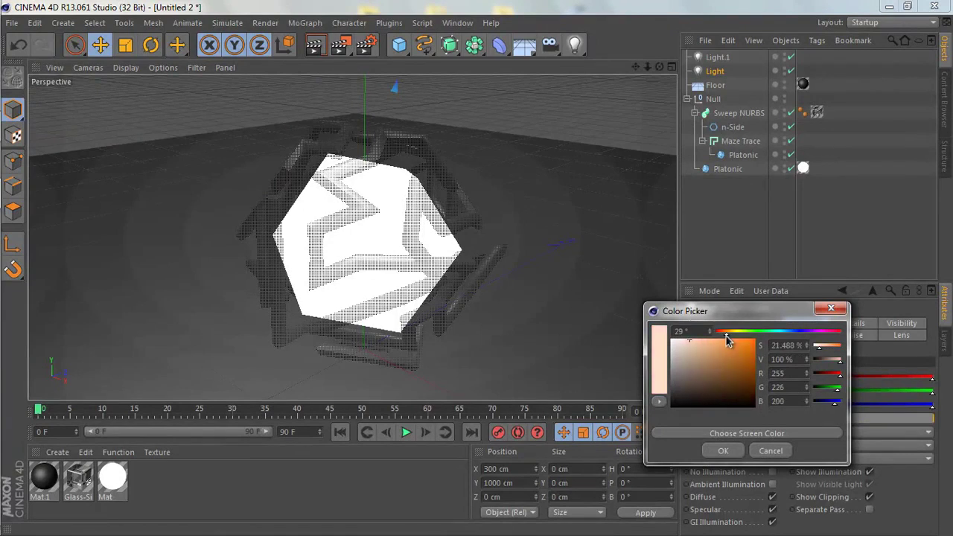
click(711, 451)
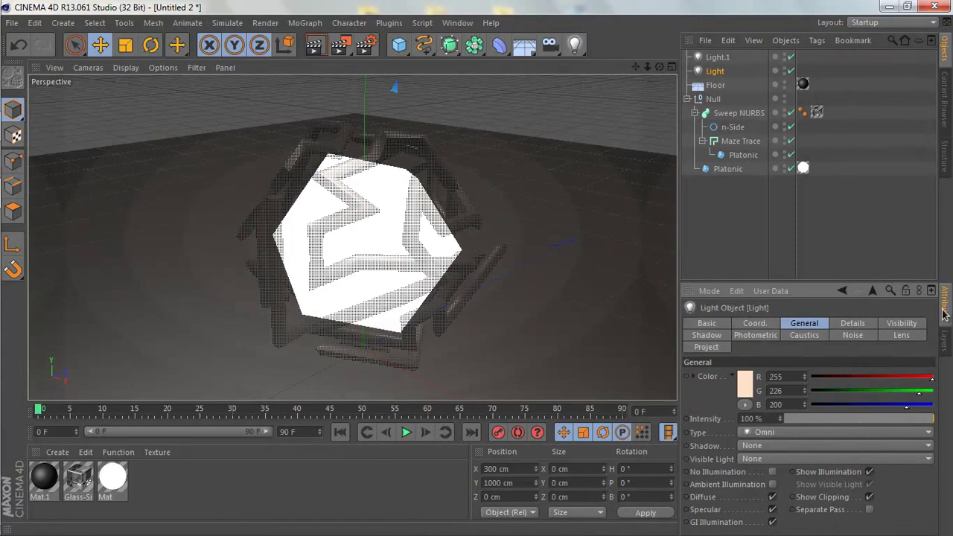
Step: Tint the duplicated light at X -300 cm a cool pale blue, RGB 208, 231, 255
click(717, 56)
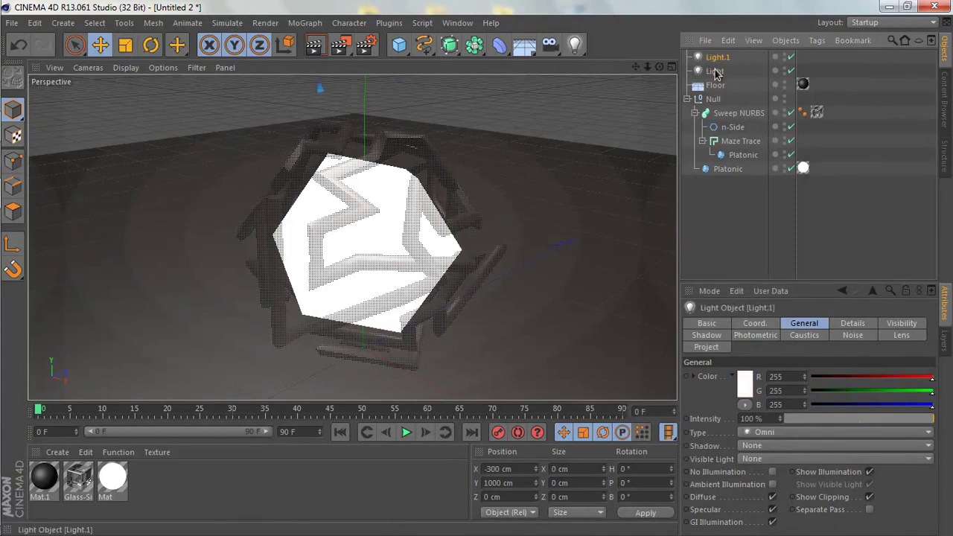
click(746, 379)
drag(708, 355, 787, 332)
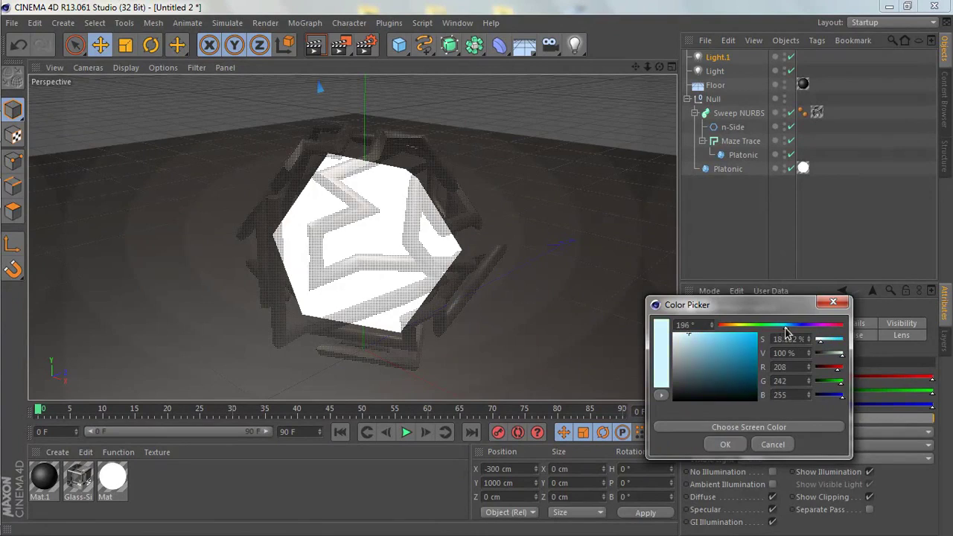
click(737, 443)
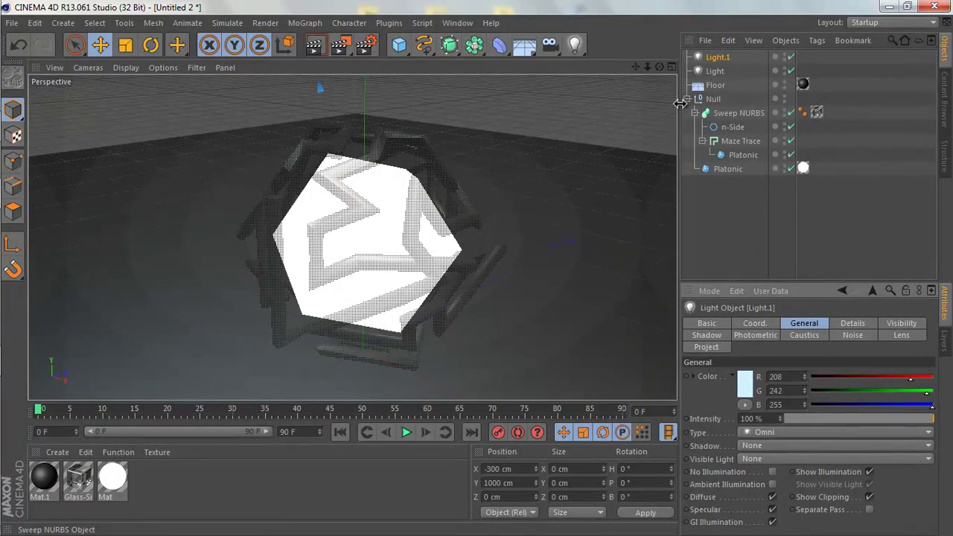
click(746, 384)
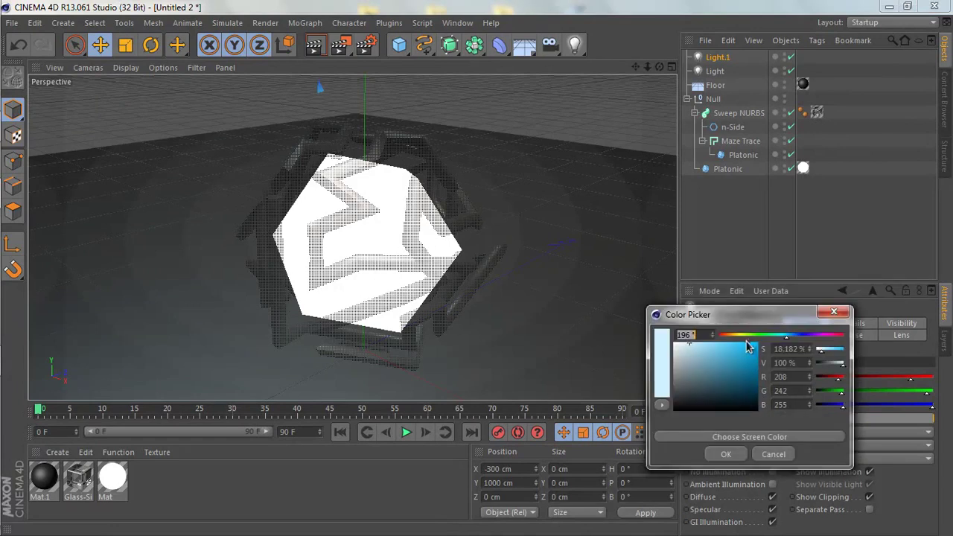
drag(783, 337, 794, 341)
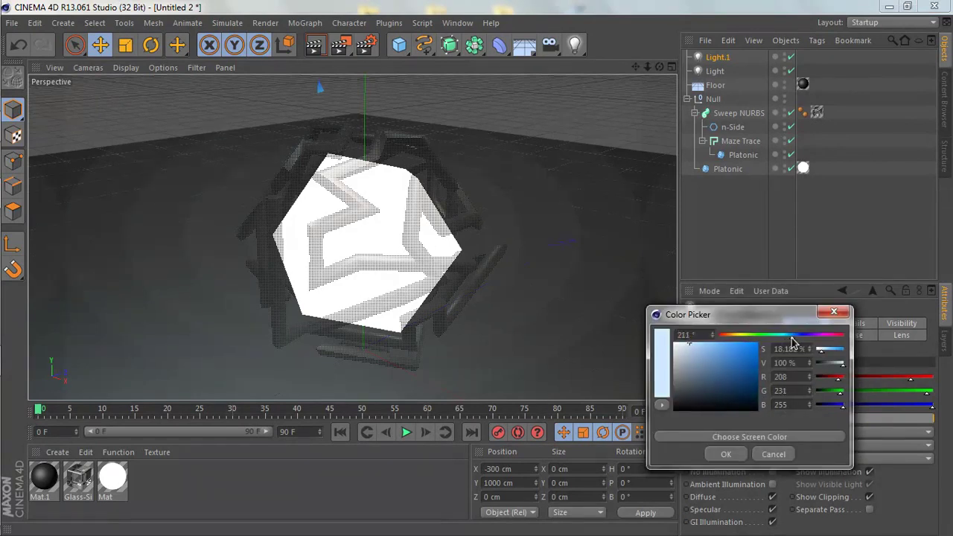
click(726, 455)
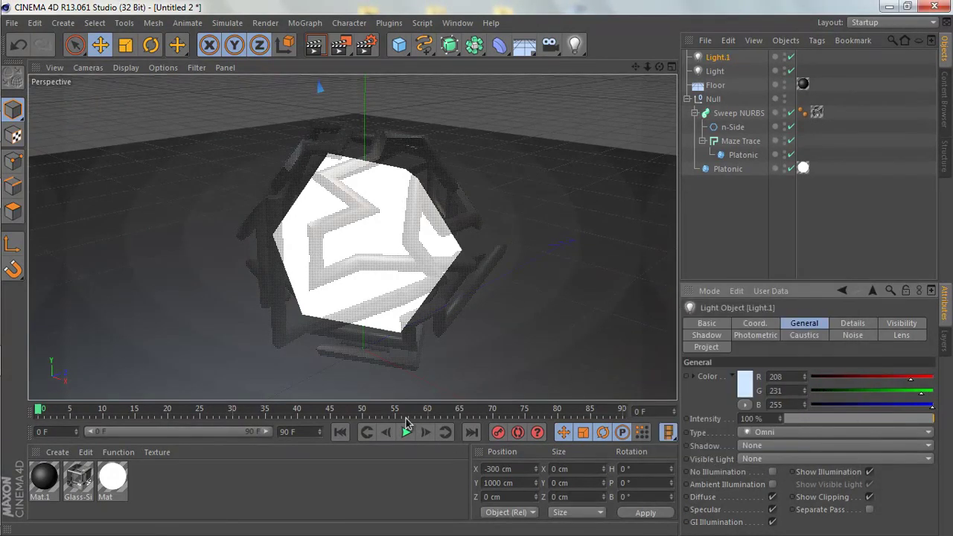
Step: Turn on the Interactive Render Region to preview the glowing core and glass tubes in the perspective view
click(348, 48)
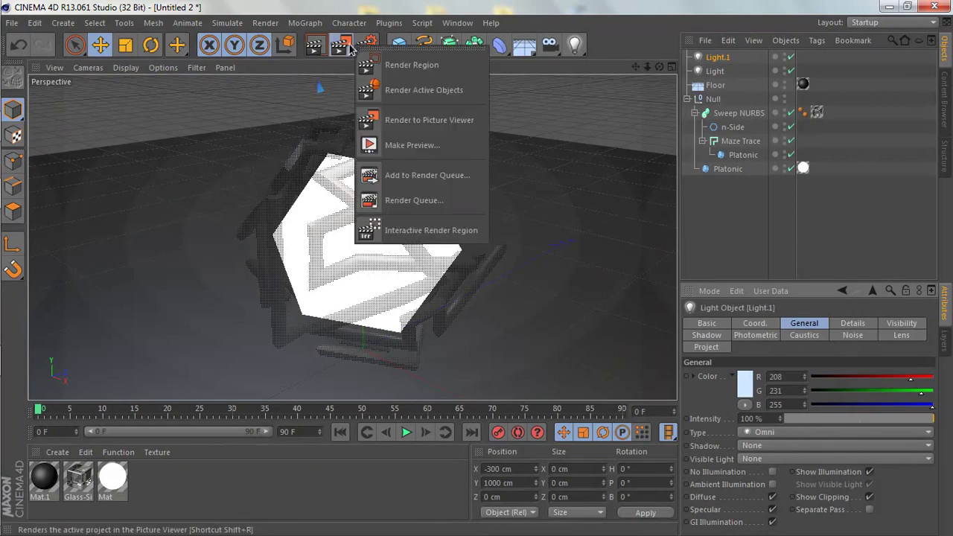
click(404, 231)
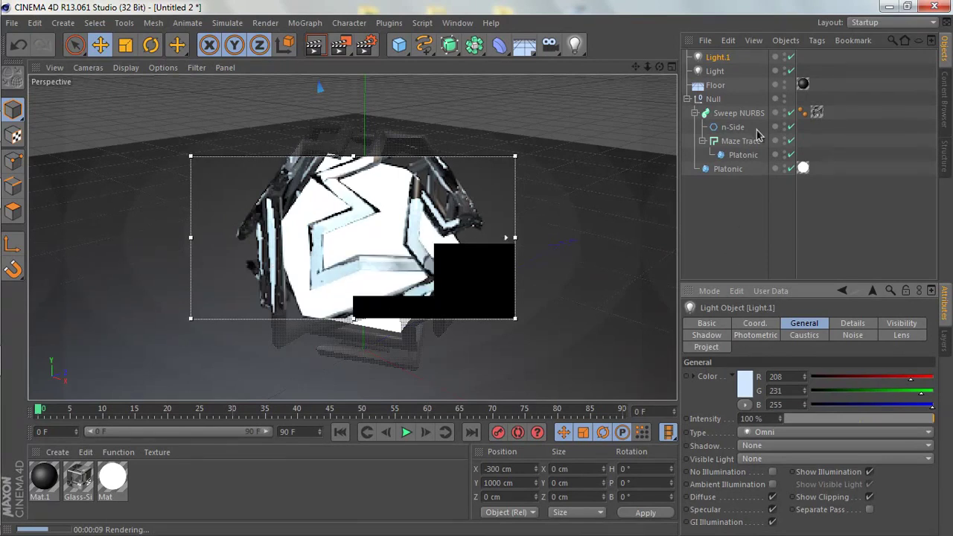
Step: Set the shadow type of both lights to Shadow Maps (Soft) and render the active view
drag(719, 57, 711, 71)
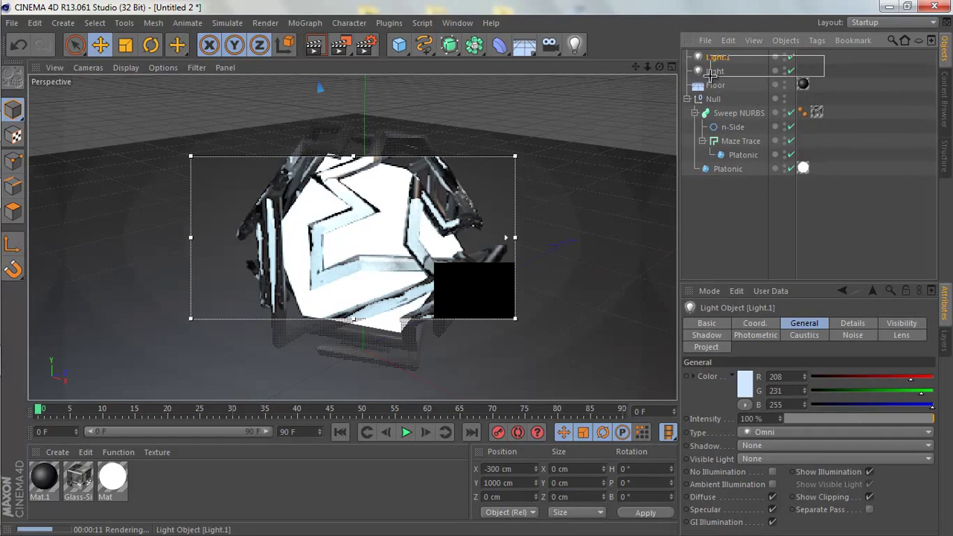
click(756, 446)
click(767, 475)
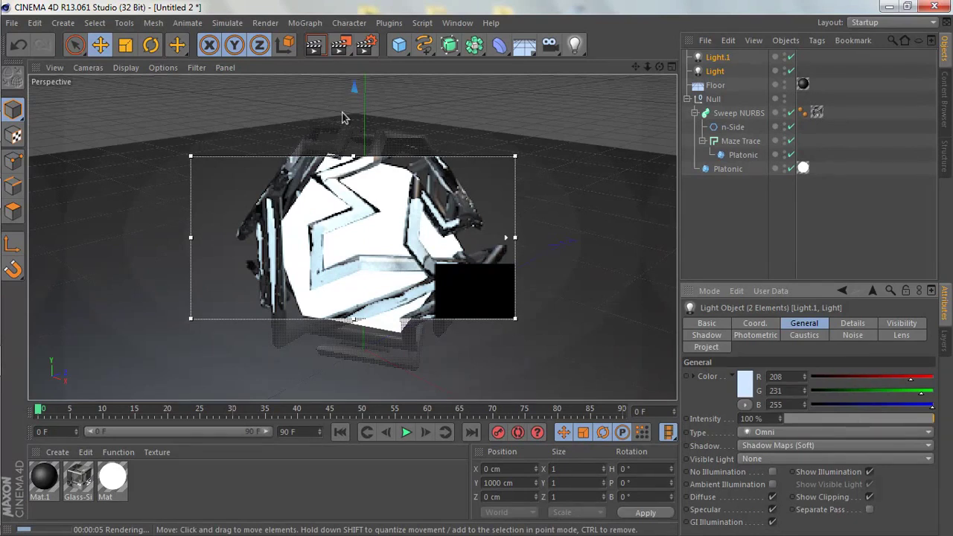
click(315, 44)
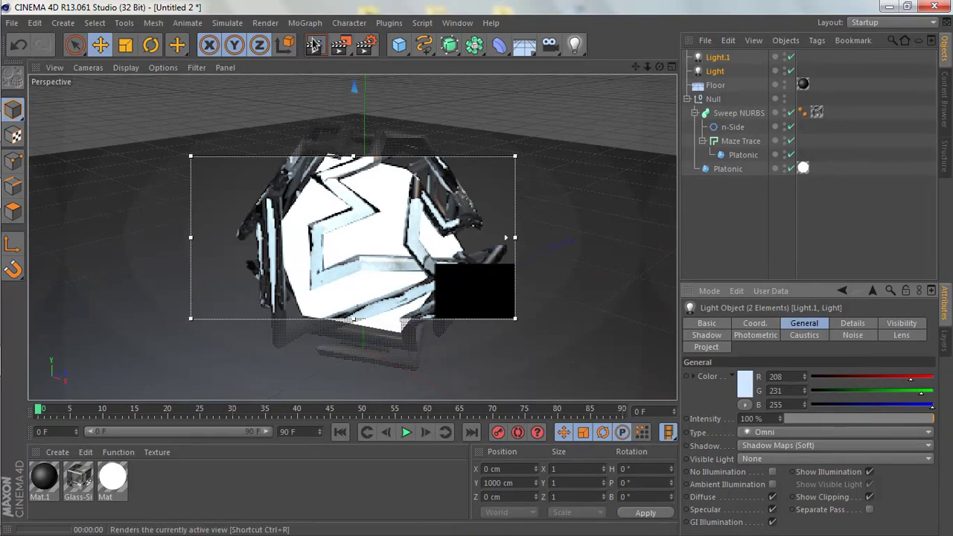